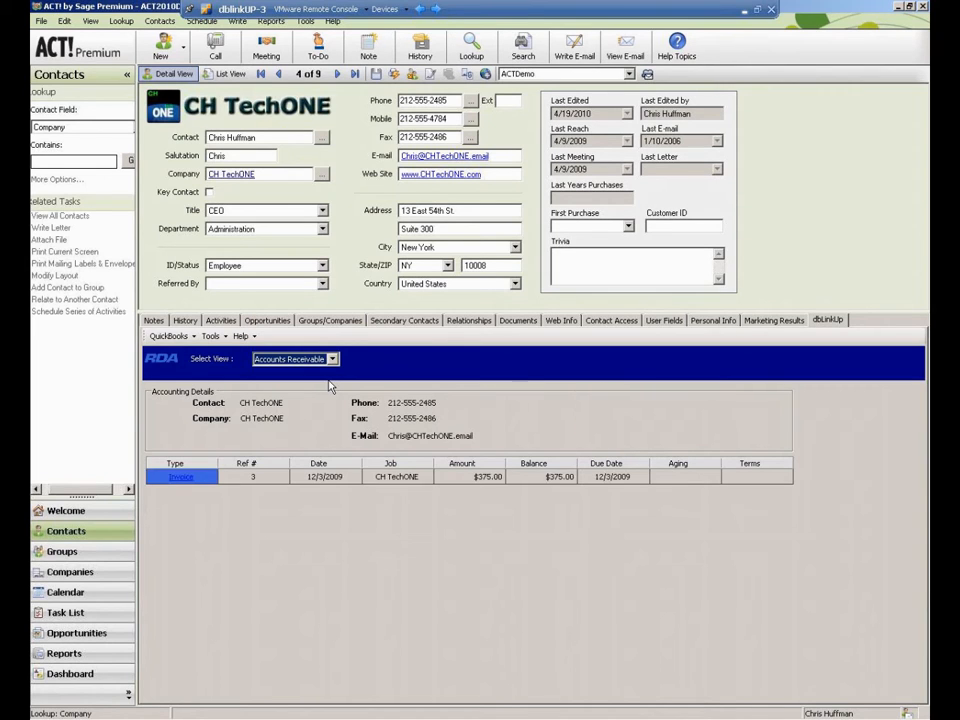
- View the details of the CH TechONE invoice listed under Accounts Receivable, then close it
left_click(177, 481)
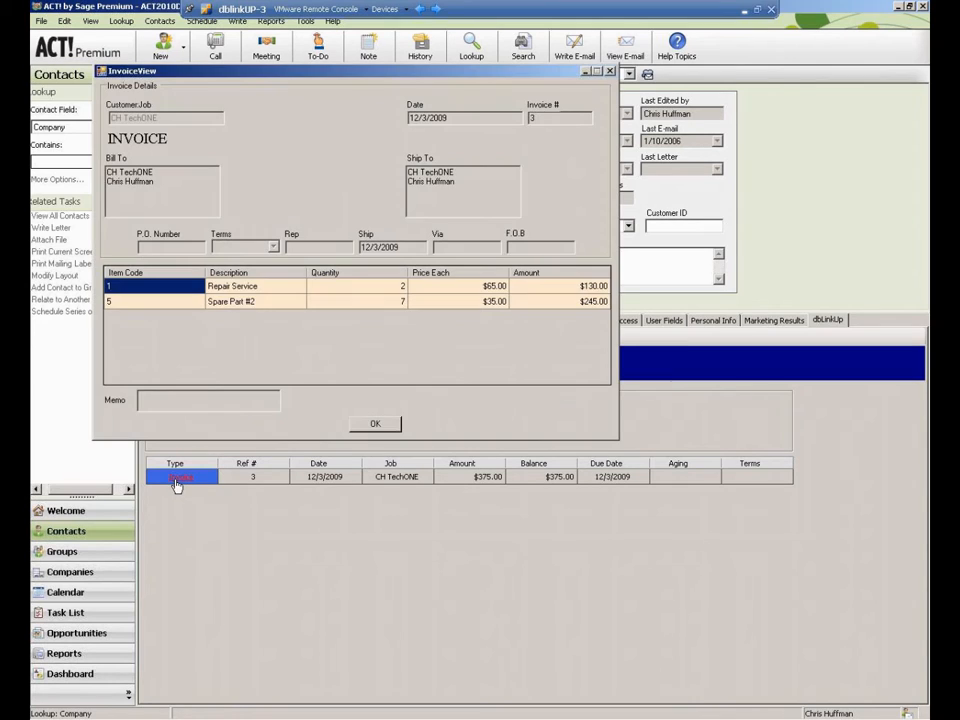
left_click_drag(266, 72, 401, 257)
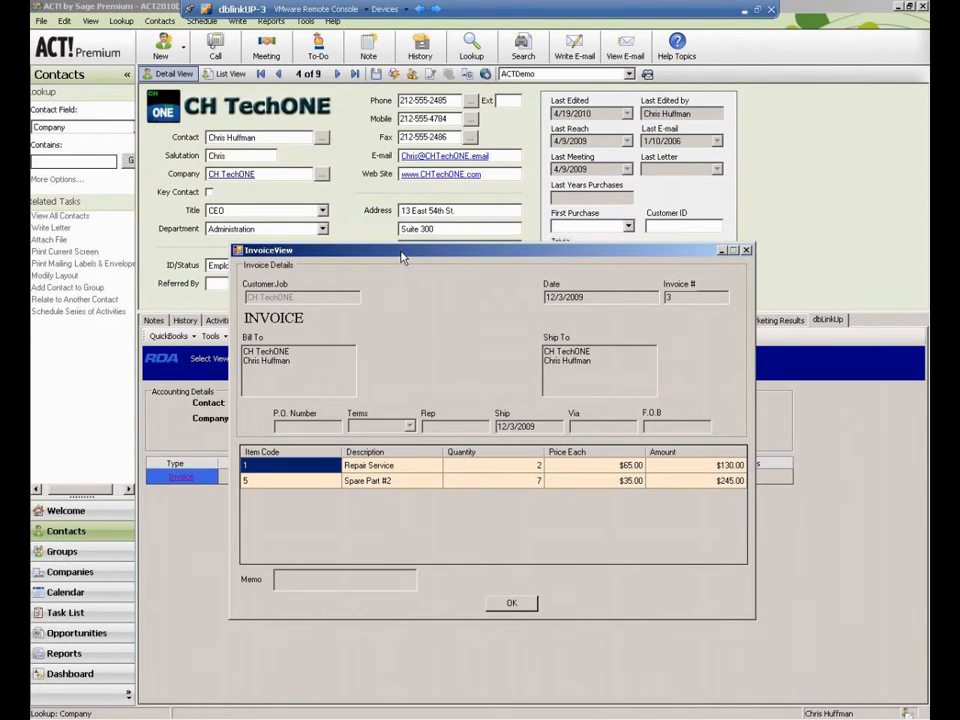
left_click(511, 602)
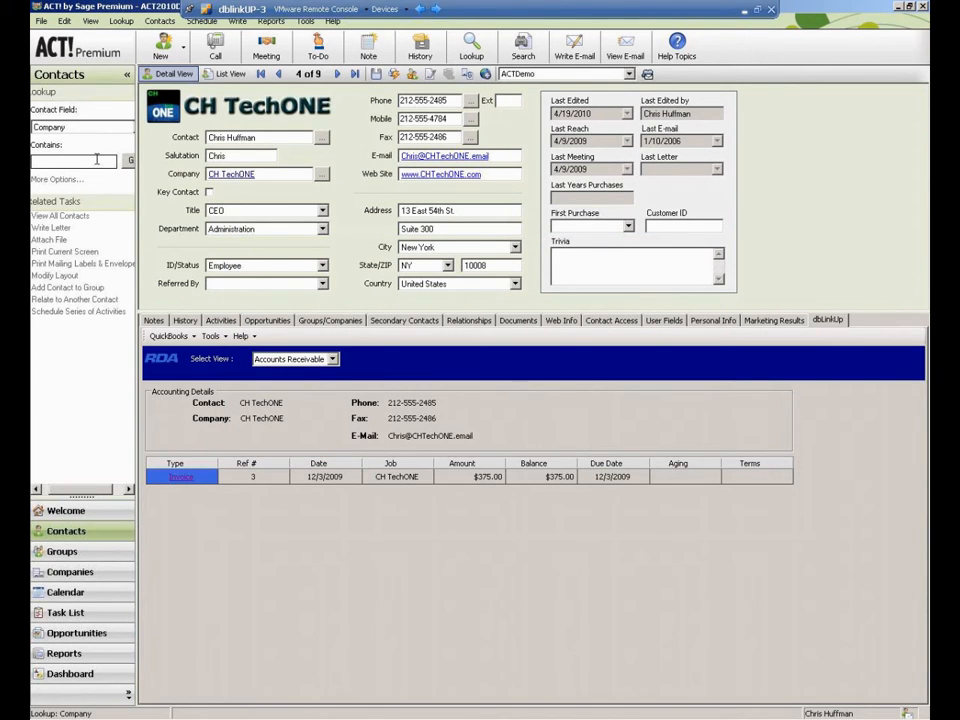
- Look up contacts whose company contains "lean" and open the second Superclean record
type("lean")
key("Return")
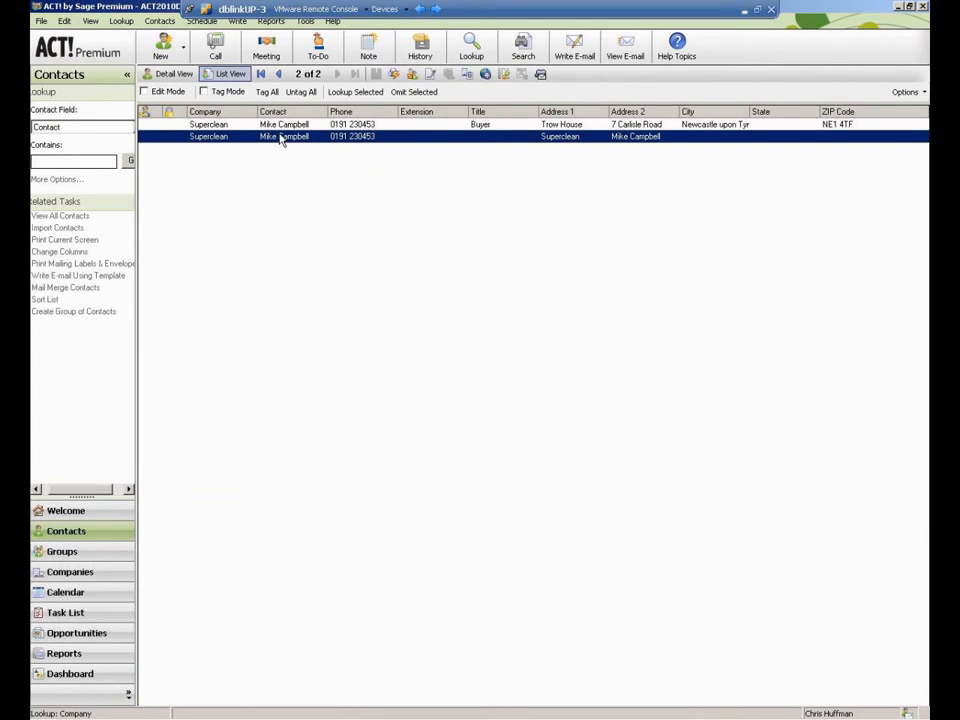
double_click(281, 140)
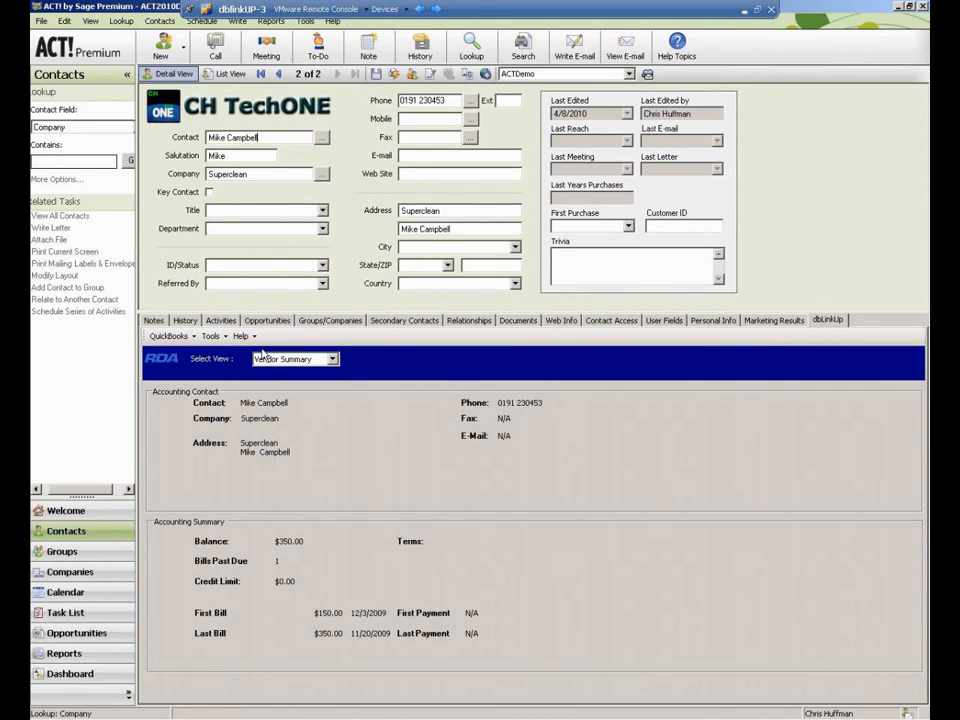
- Show the Accounts Payable view for Superclean and inspect the details of its first bill
left_click(333, 361)
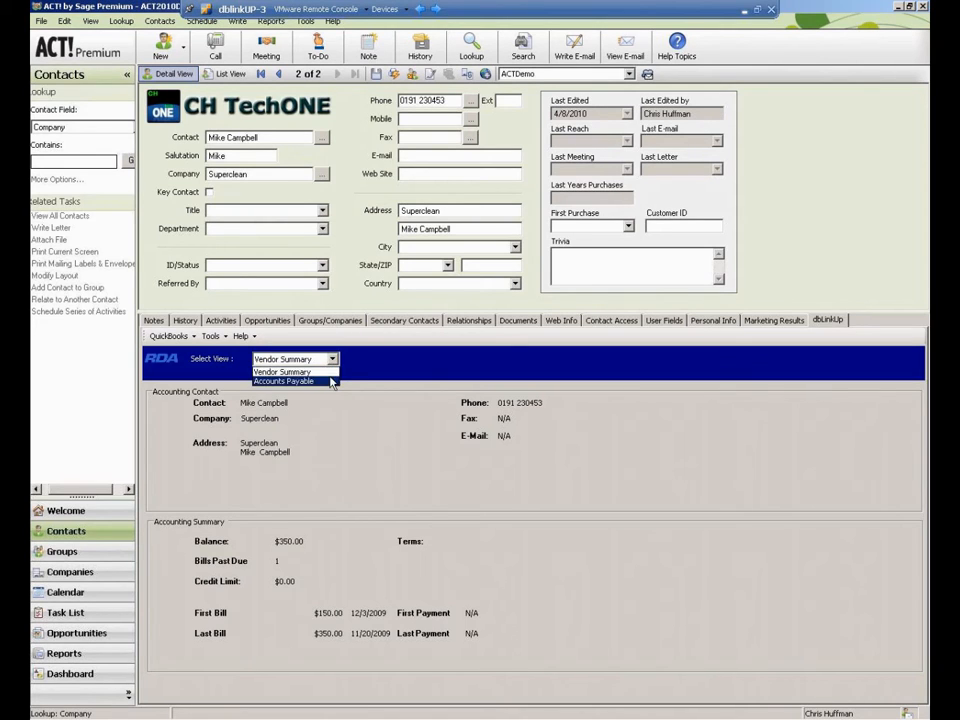
left_click(331, 381)
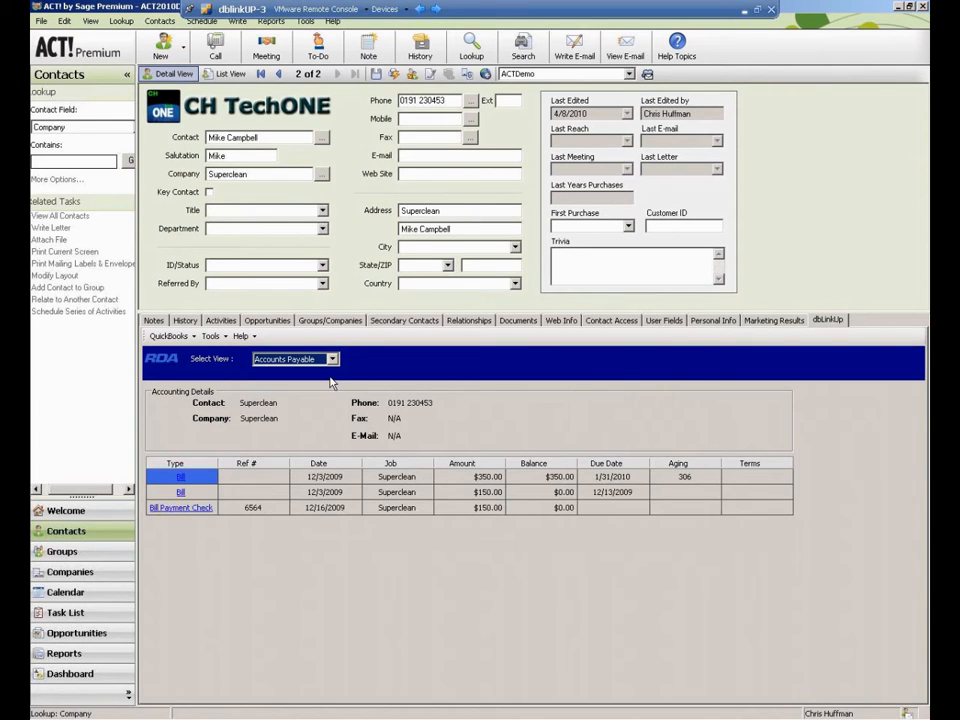
left_click(181, 478)
left_click_drag(377, 88, 550, 287)
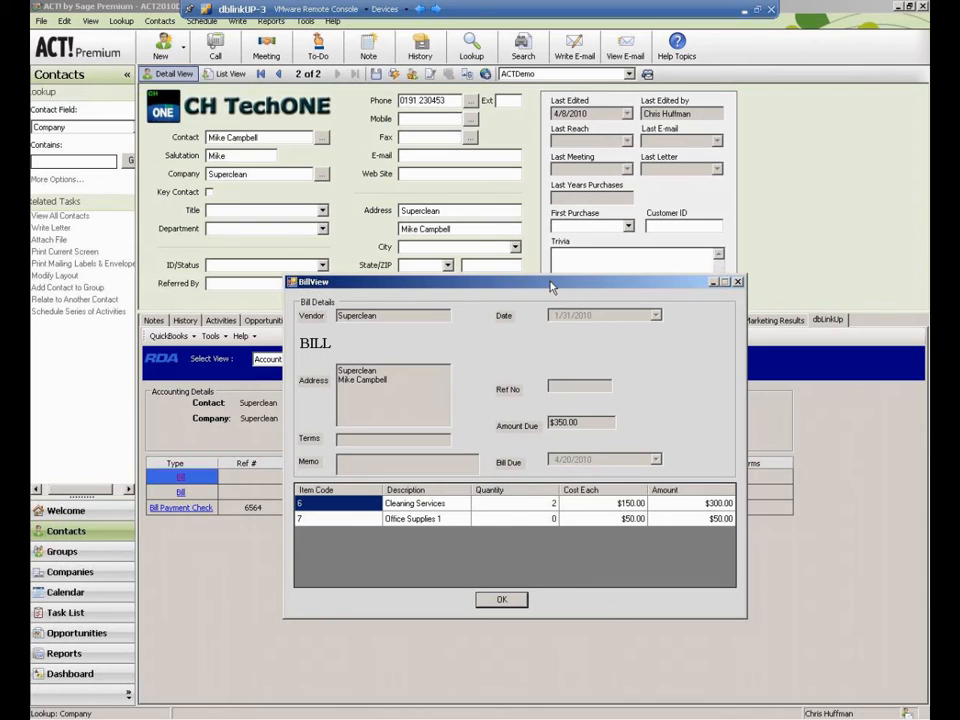
left_click(502, 600)
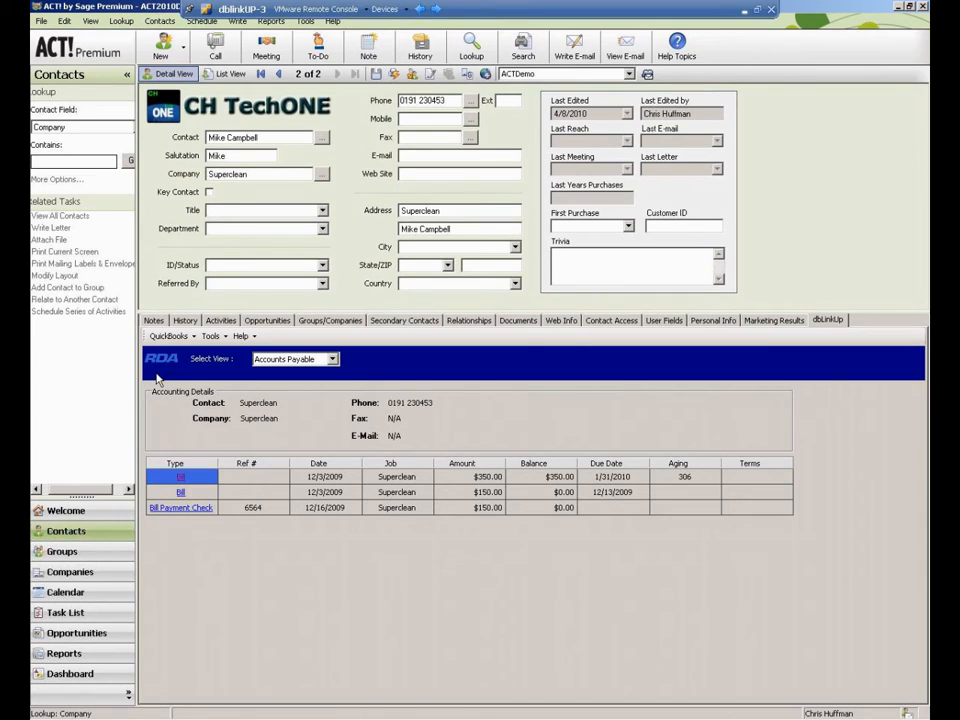
- Begin creating a dbLinkUp security user, choosing the first available ACT! user
left_click(211, 336)
mouse_move(222, 354)
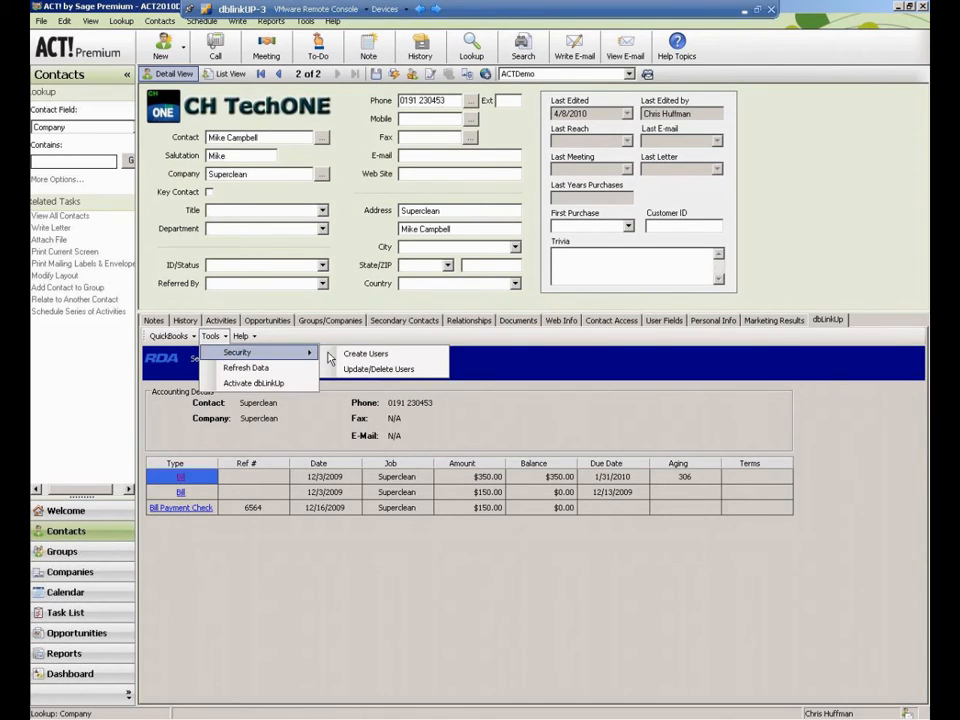
left_click(350, 358)
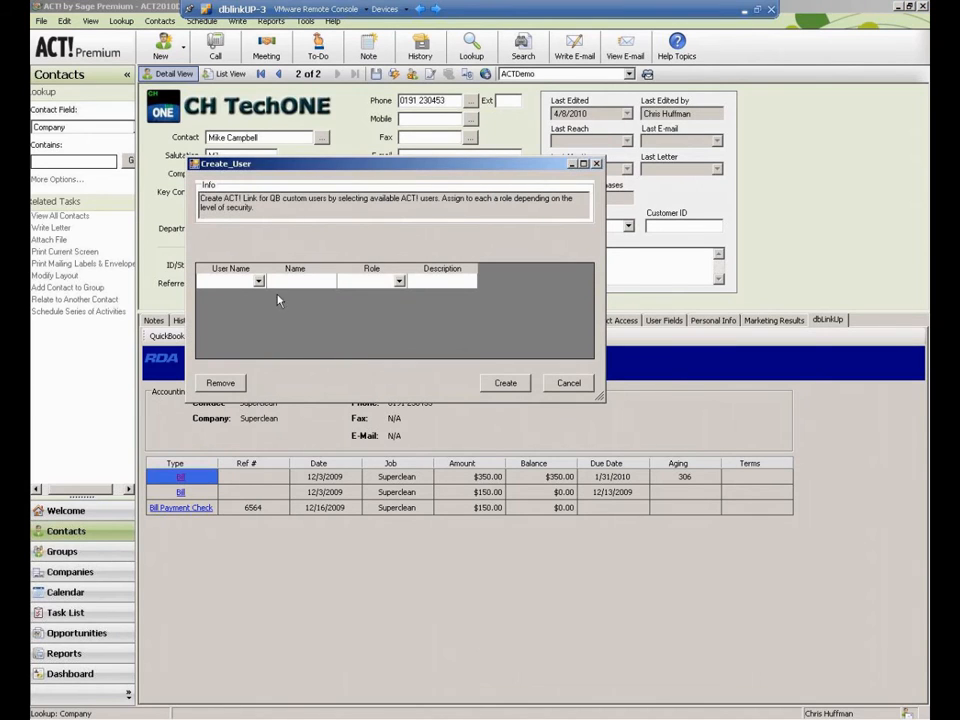
left_click(257, 282)
left_click(257, 282)
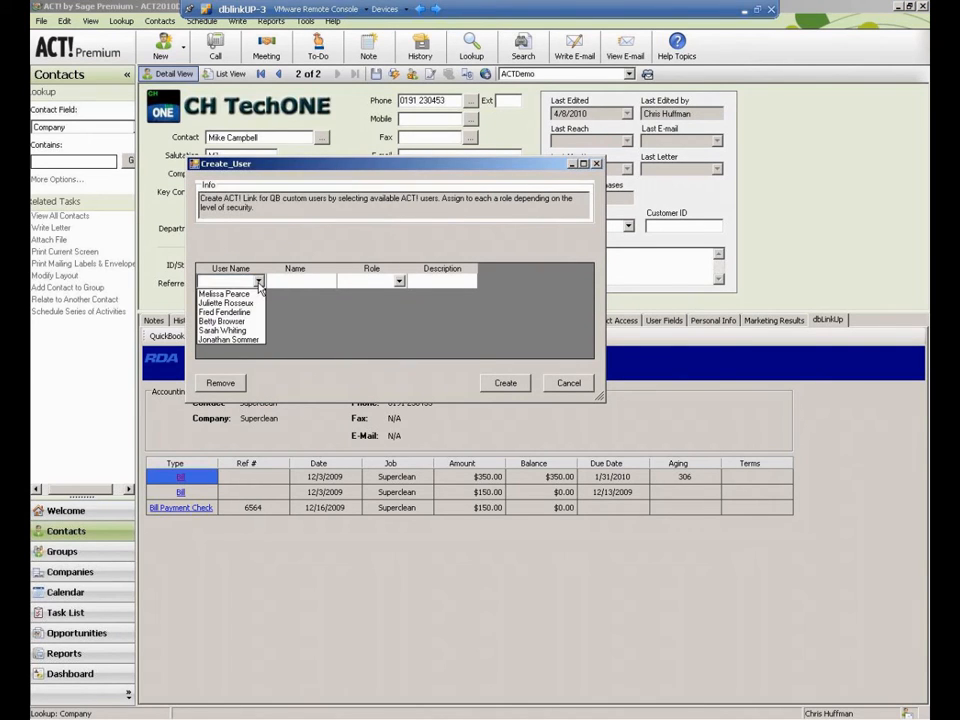
left_click(224, 294)
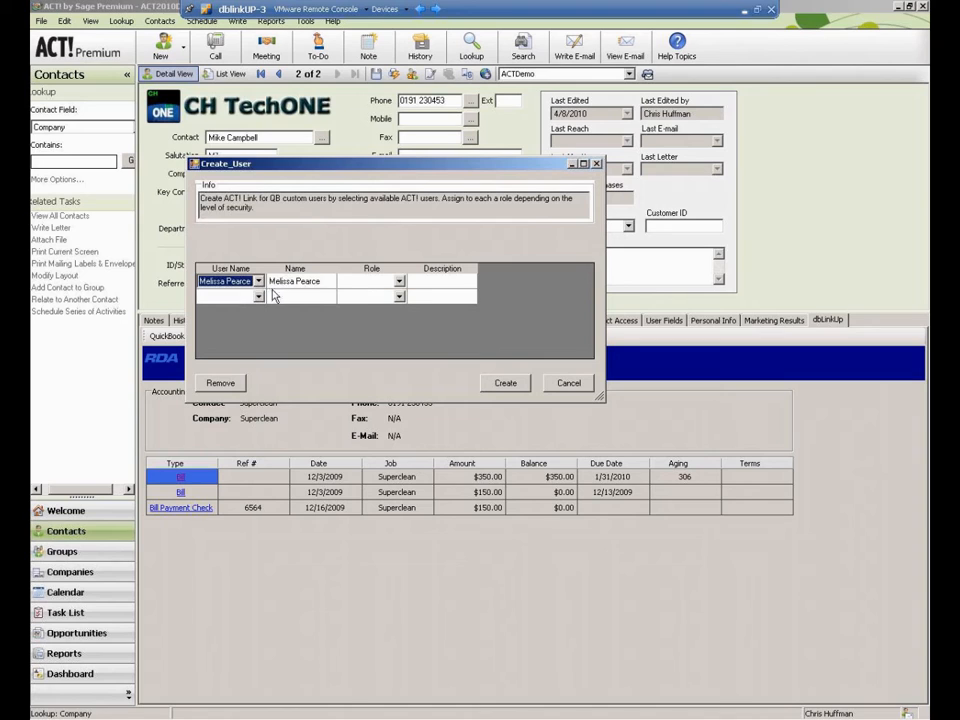
- Try the Administrator, Manager and Standard roles in turn for the new user
left_click(399, 283)
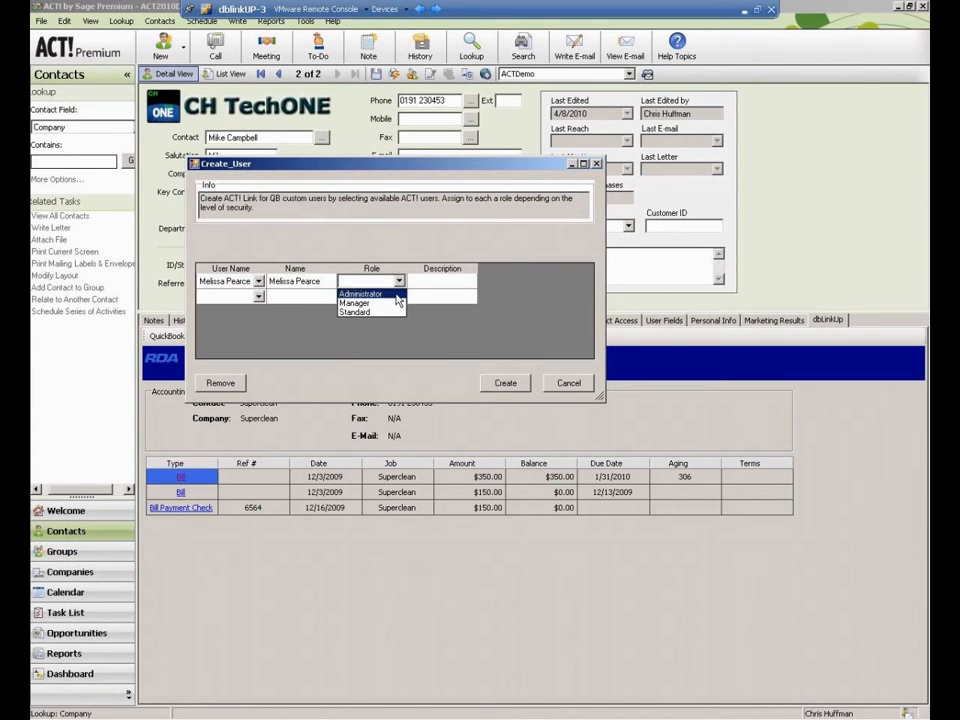
left_click(396, 294)
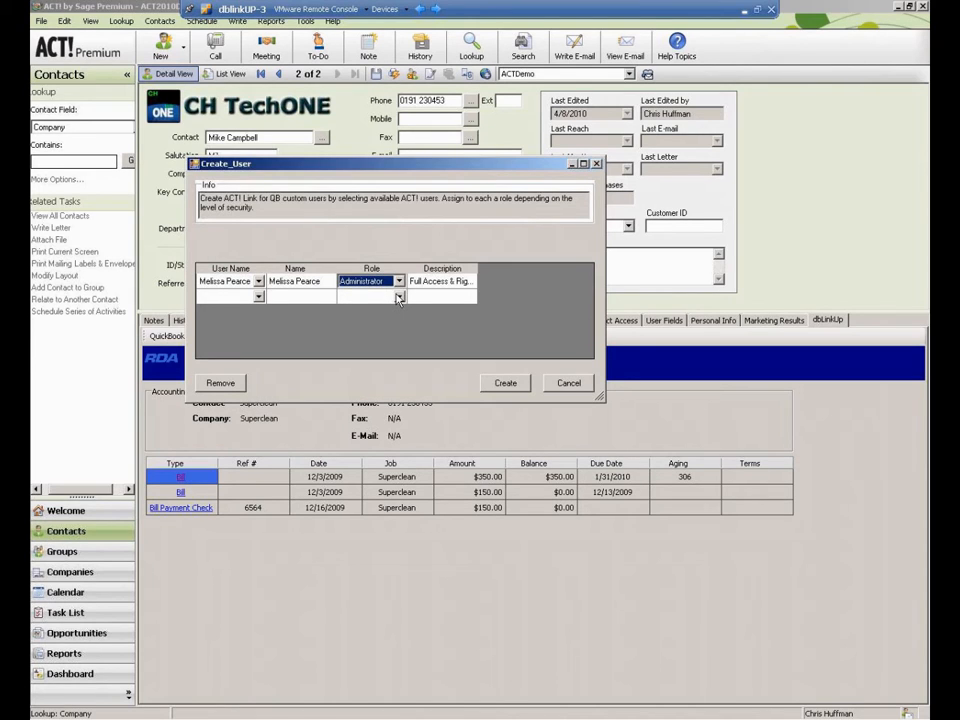
left_click(399, 298)
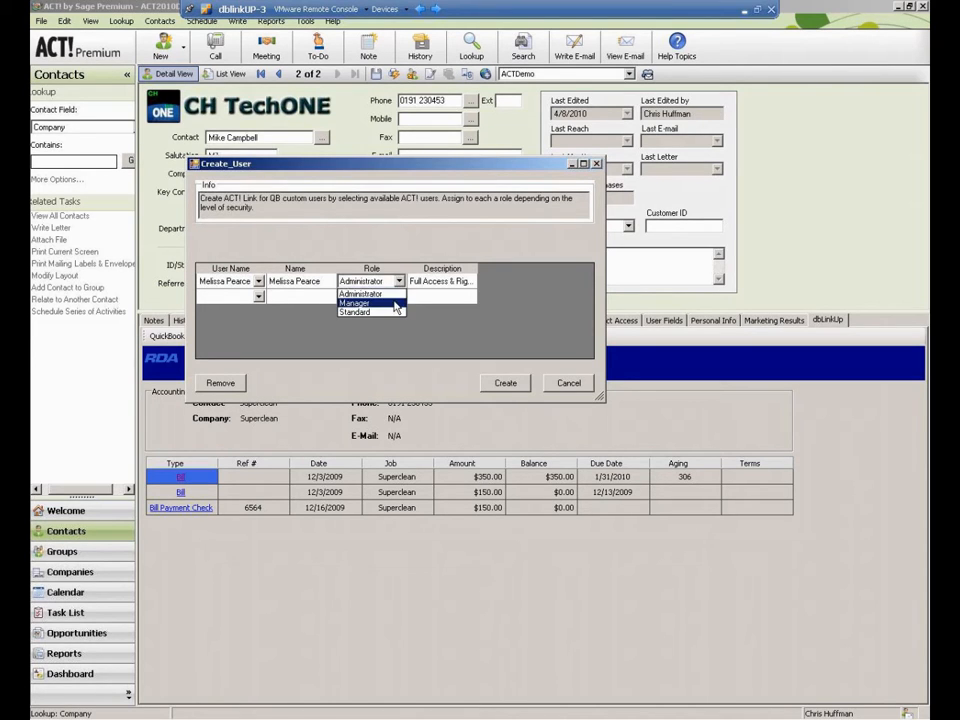
left_click(396, 305)
left_click(397, 298)
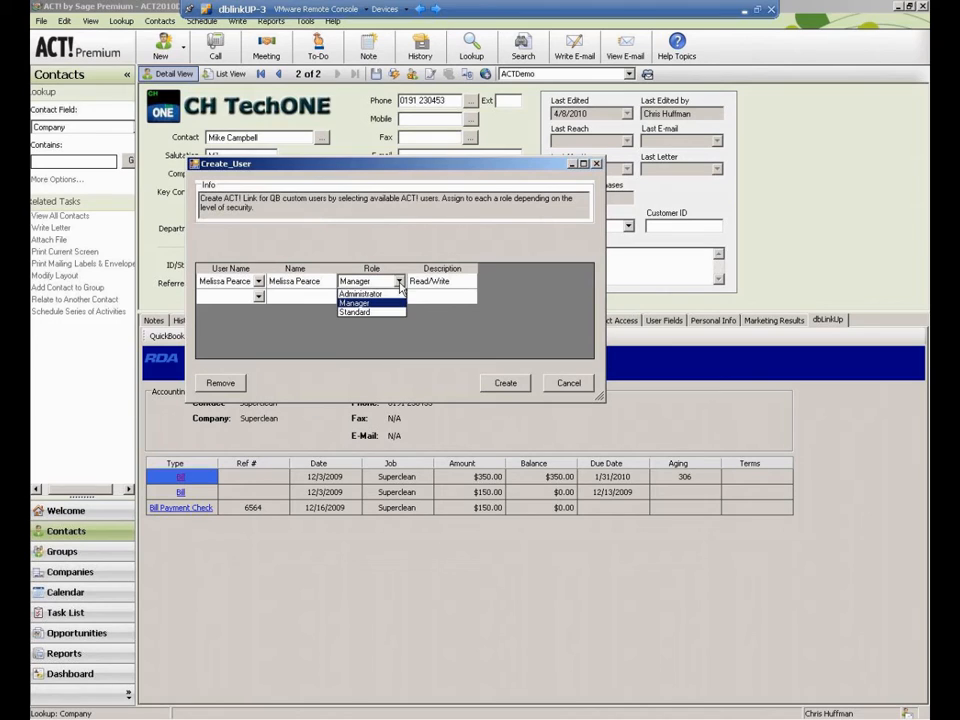
left_click(397, 313)
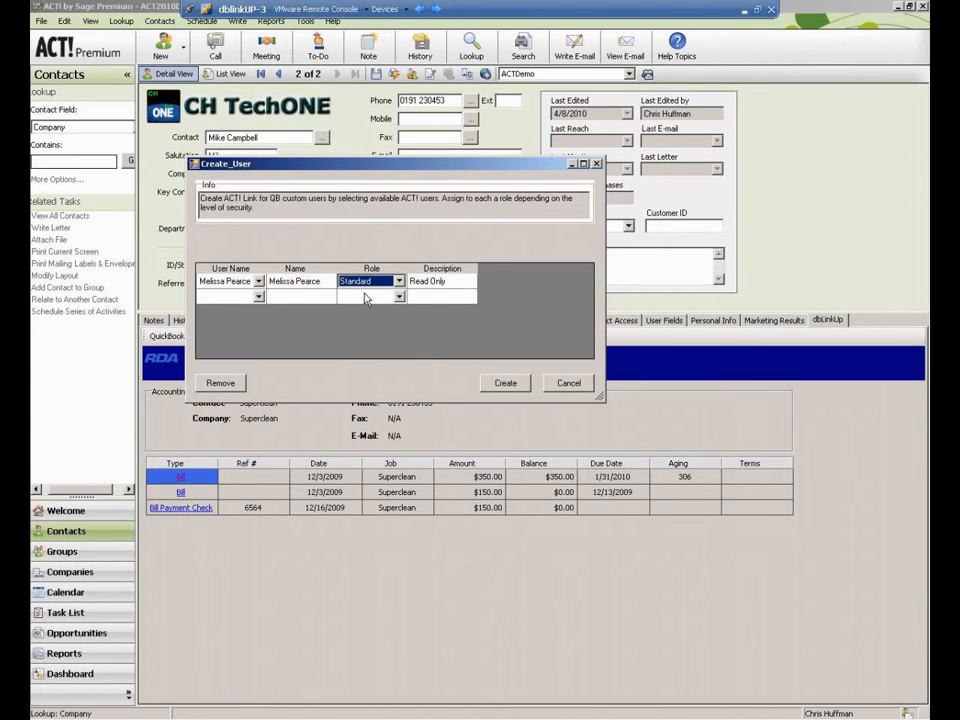
- Assign the Manager role to the new user and create the account
left_click(399, 282)
left_click(386, 302)
left_click(508, 386)
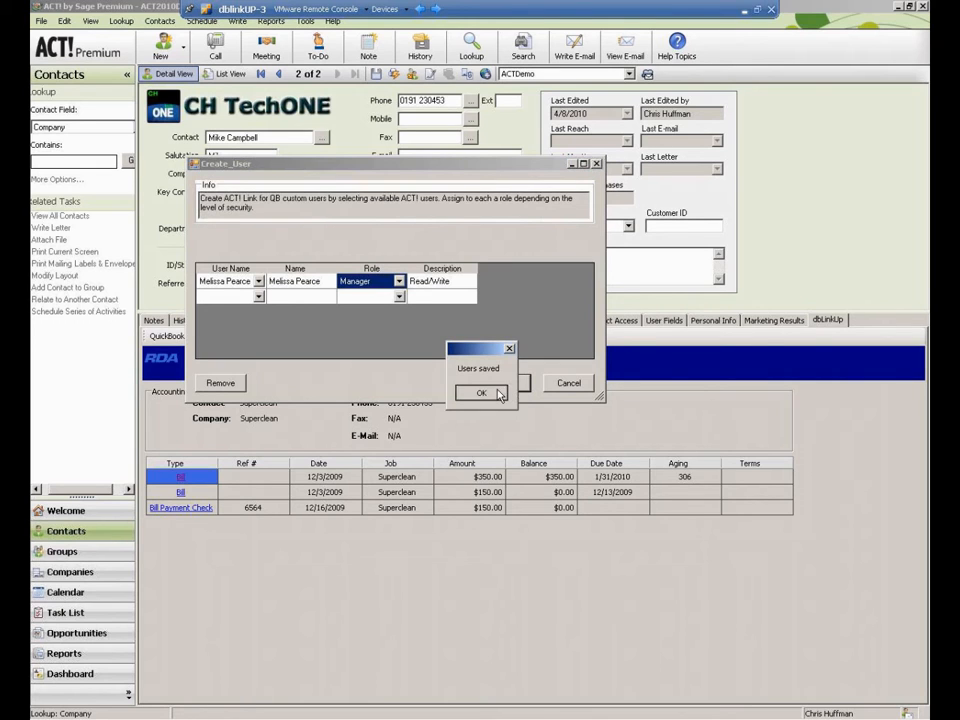
left_click(481, 392)
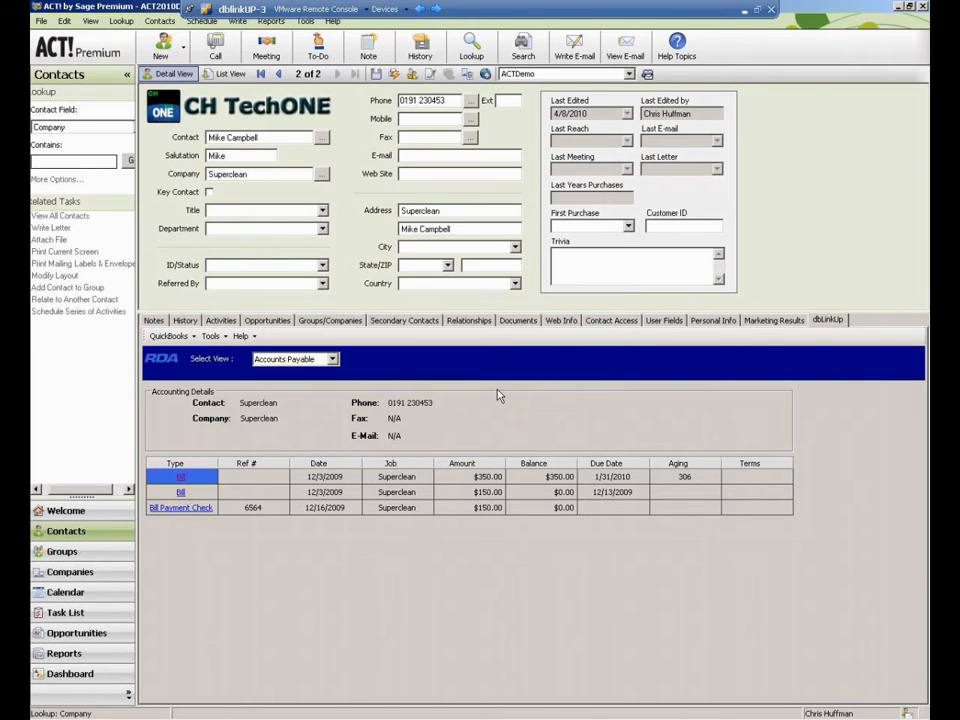
- Update the newly created dbLinkUp user's role to Standard in the existing users list
left_click(210, 337)
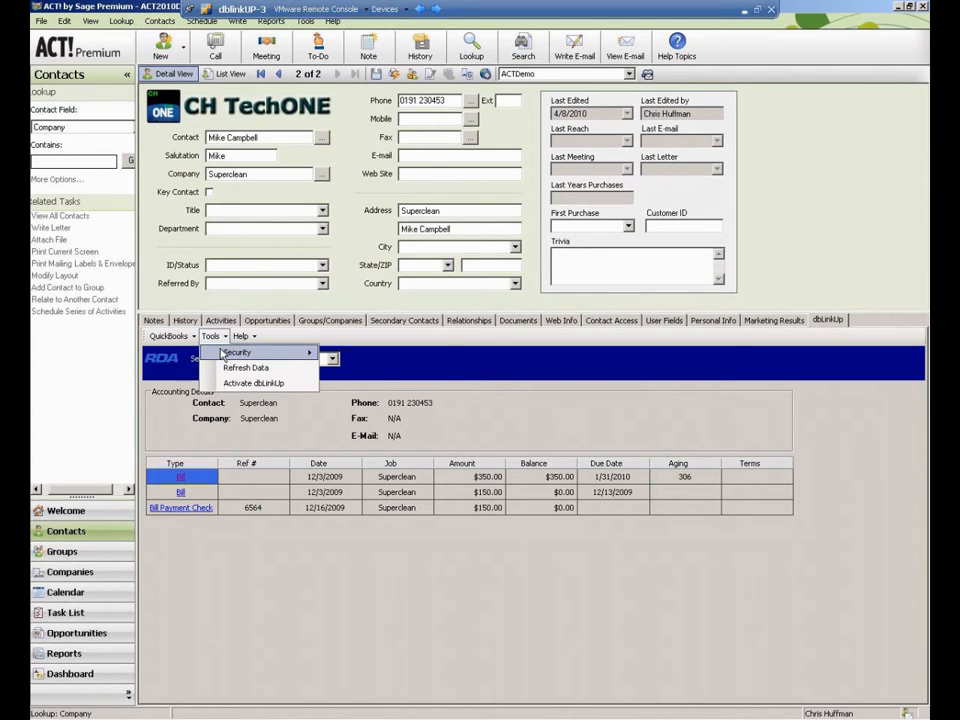
mouse_move(300, 353)
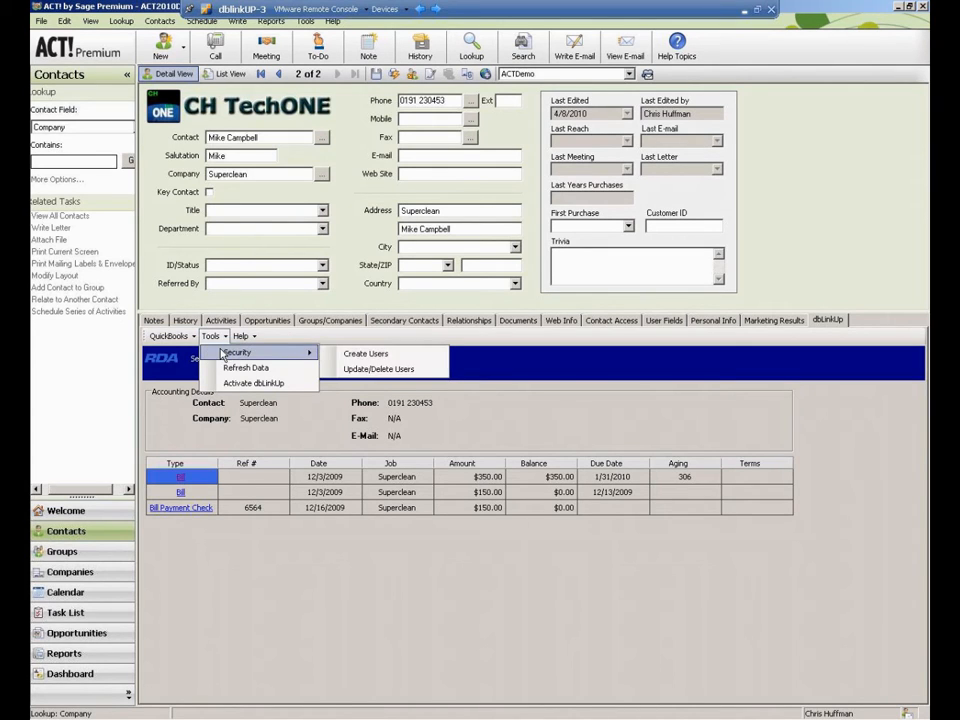
left_click(372, 370)
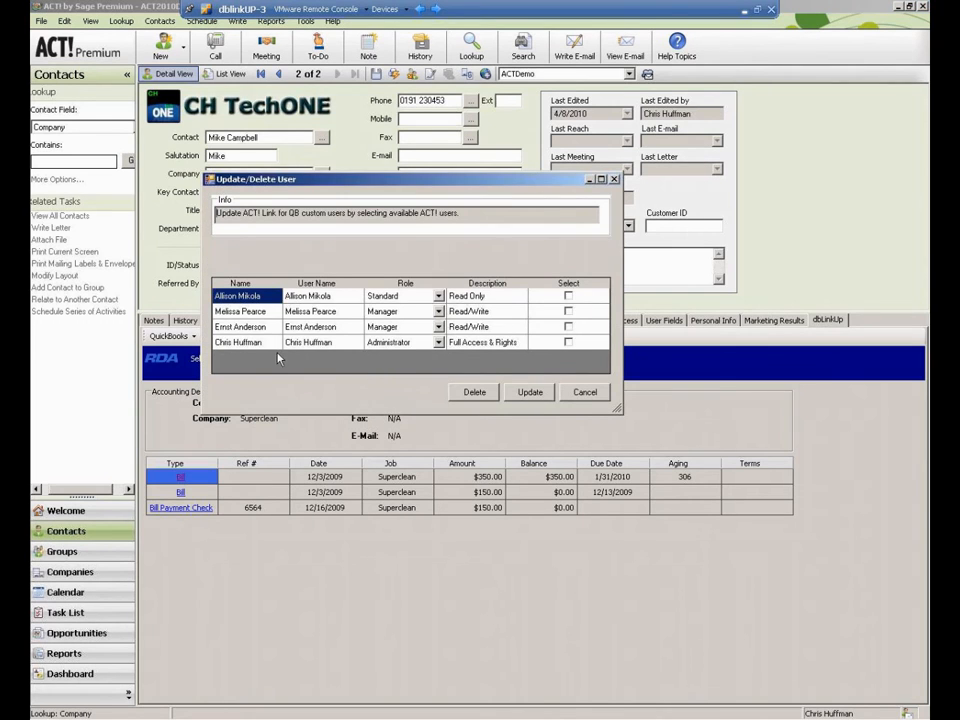
left_click(258, 313)
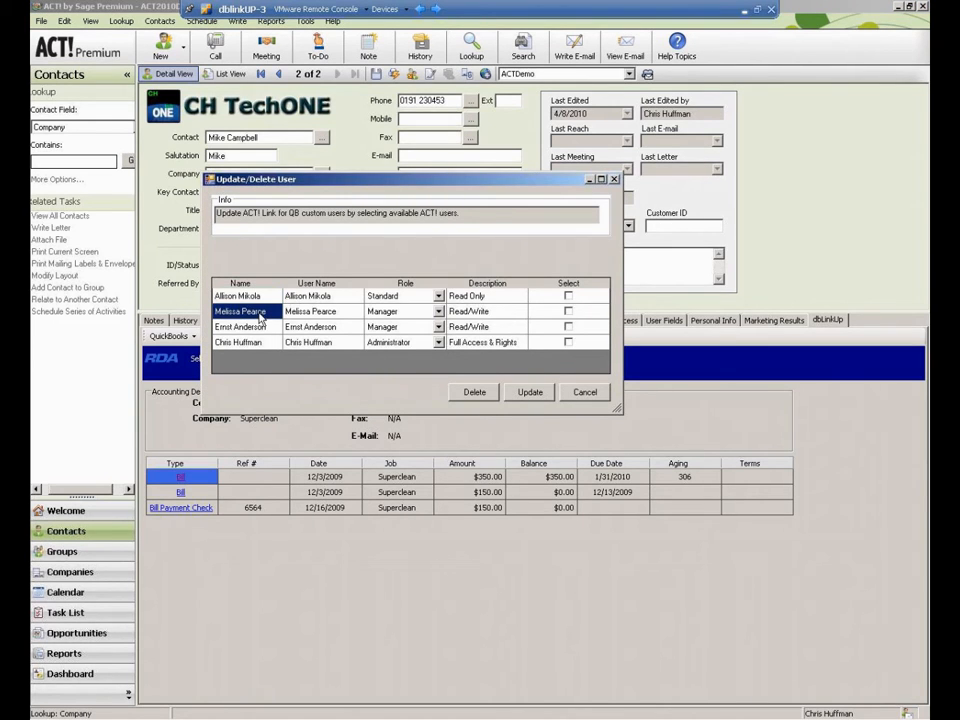
left_click(438, 313)
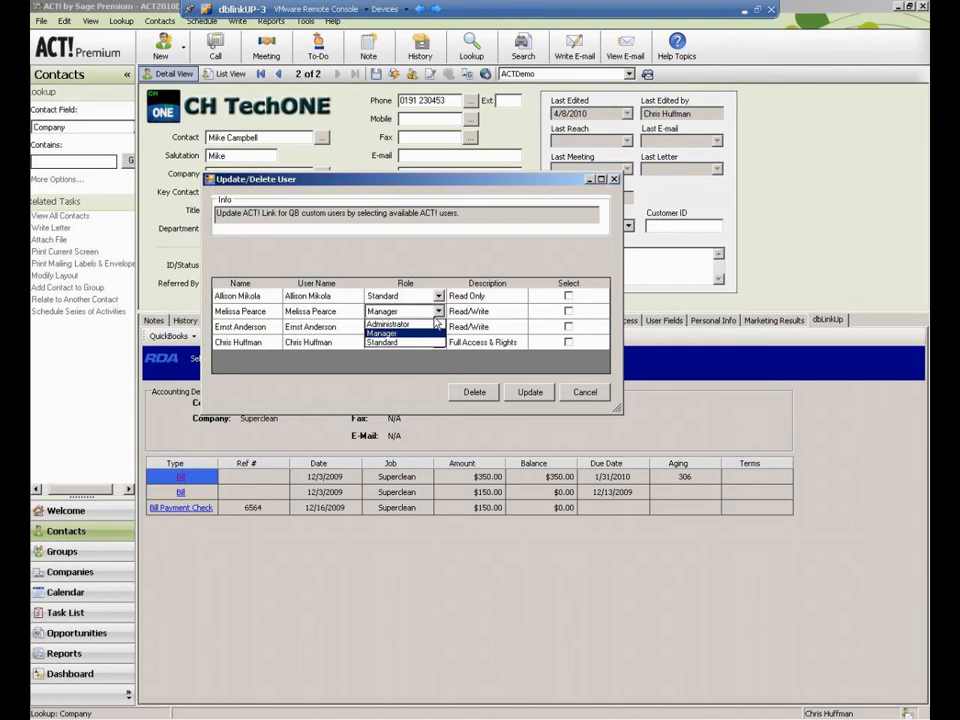
left_click(425, 343)
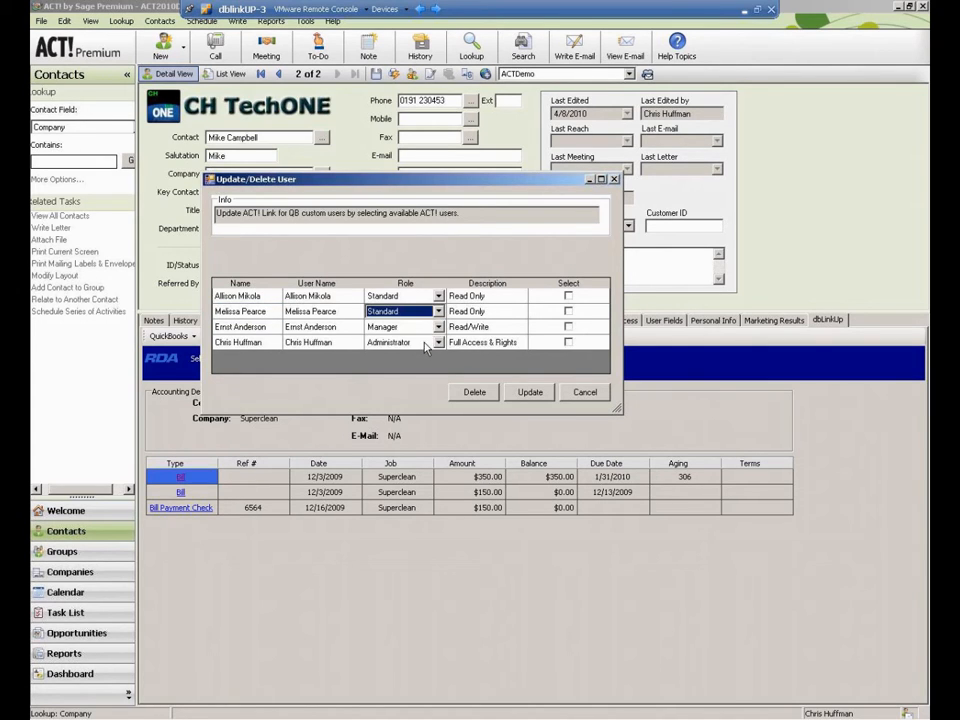
left_click(528, 392)
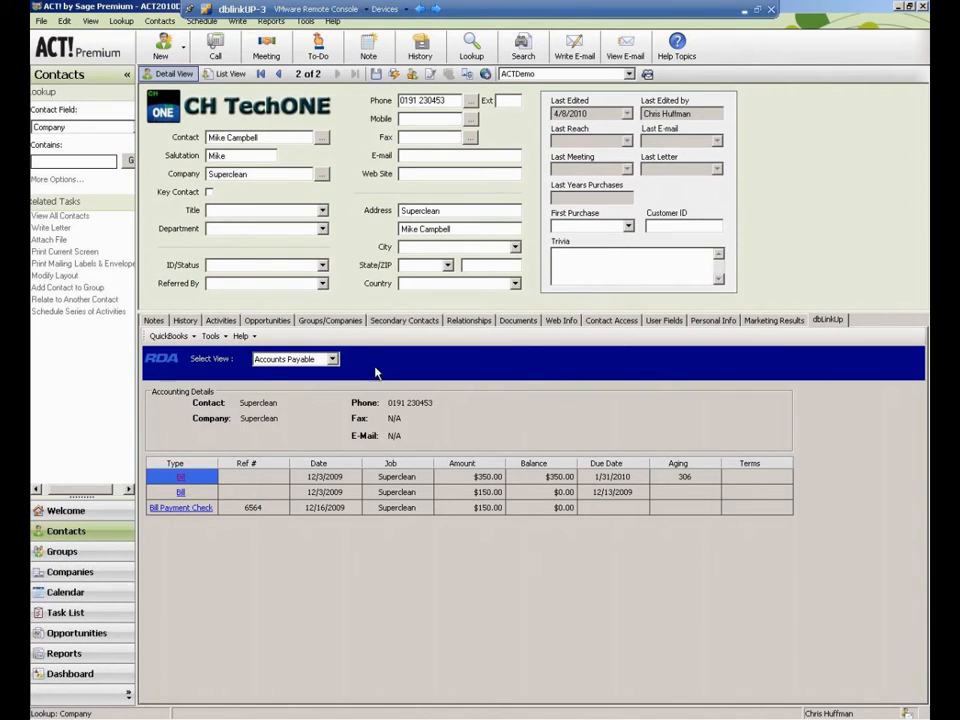
- Delete the newly created Standard user, second in the list, from the dbLinkUp security users
left_click(222, 338)
mouse_move(285, 352)
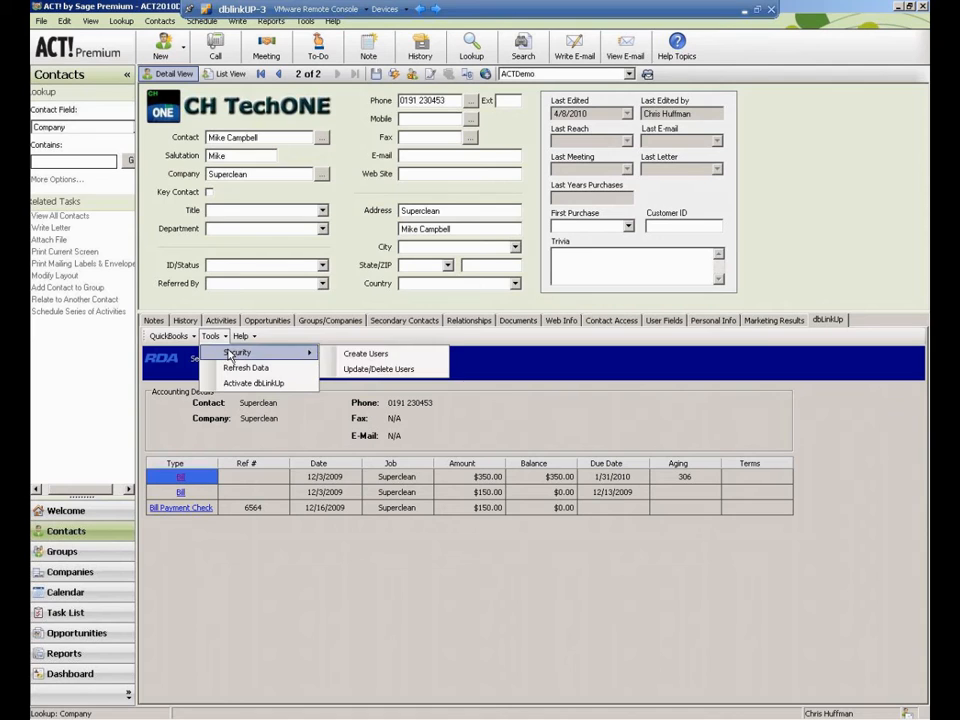
left_click(370, 370)
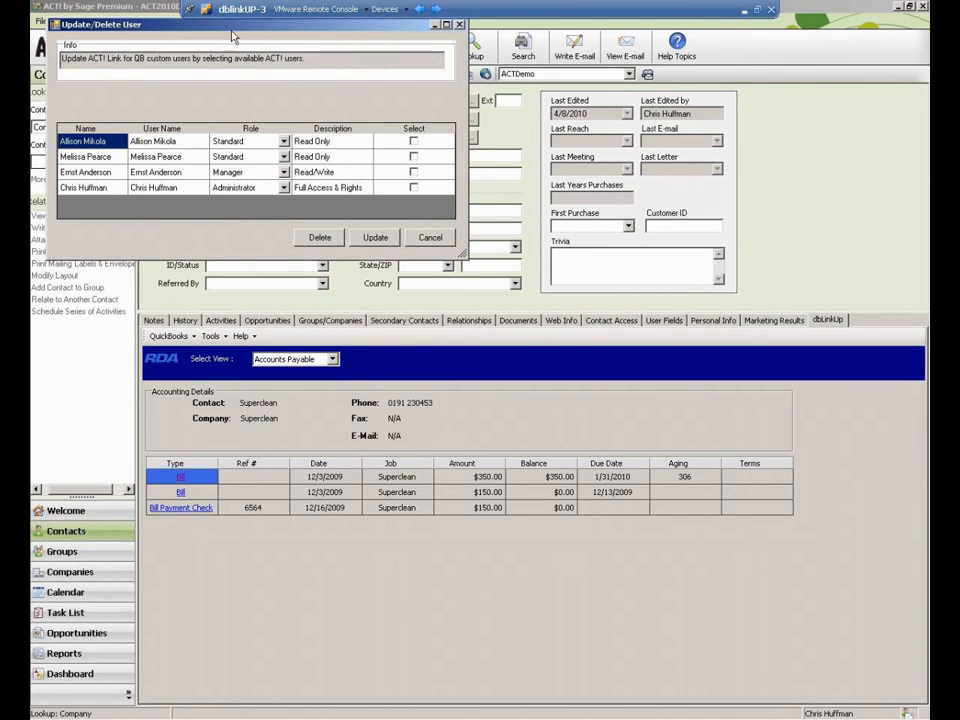
left_click(413, 156)
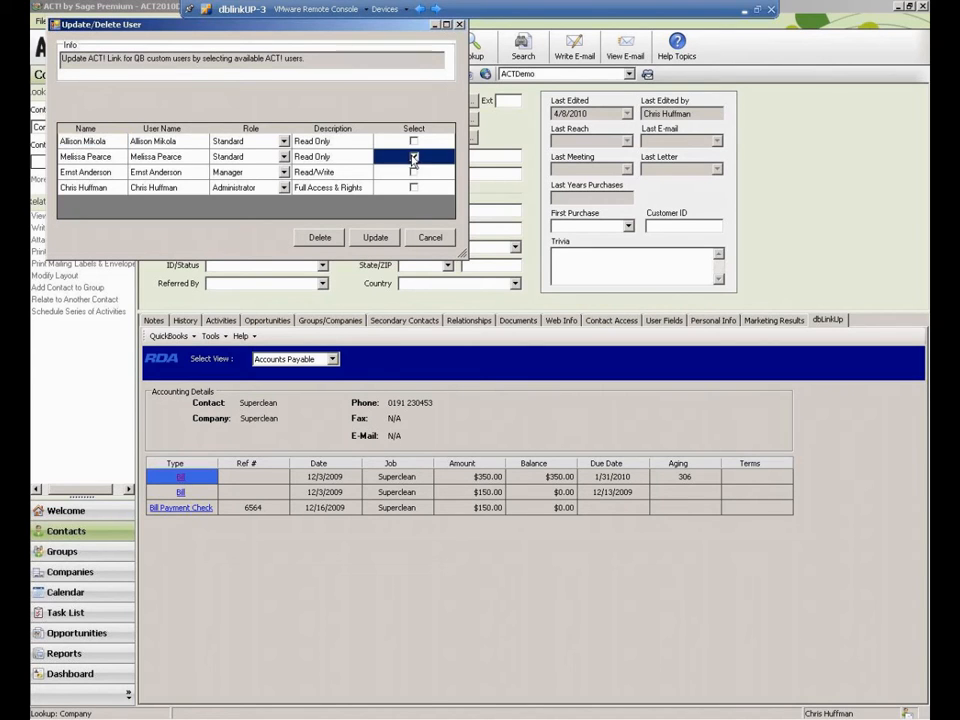
left_click(315, 237)
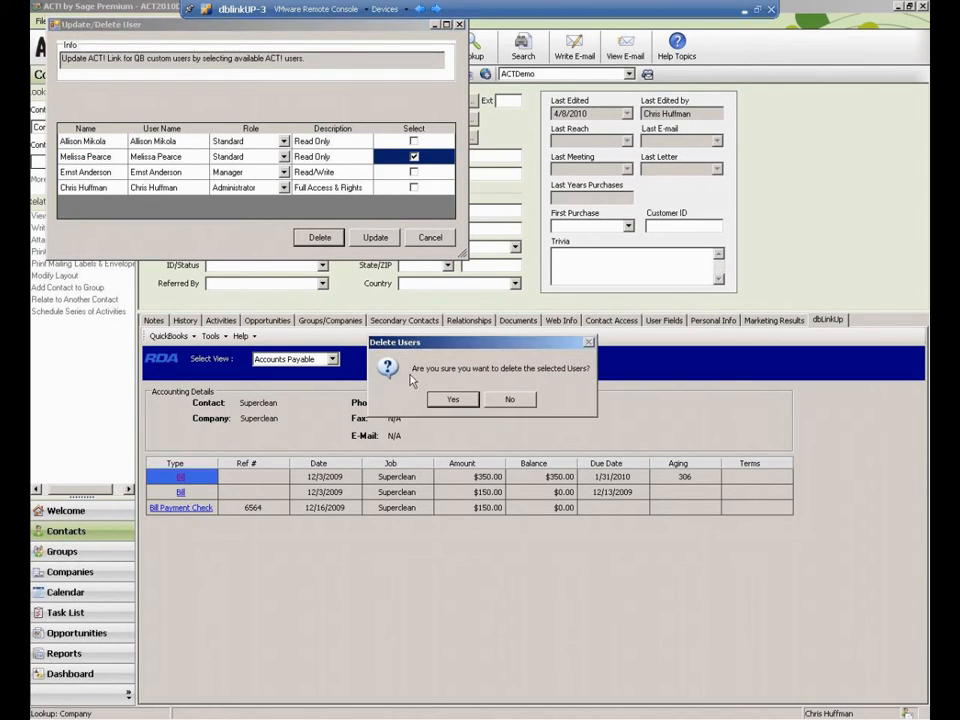
left_click(450, 400)
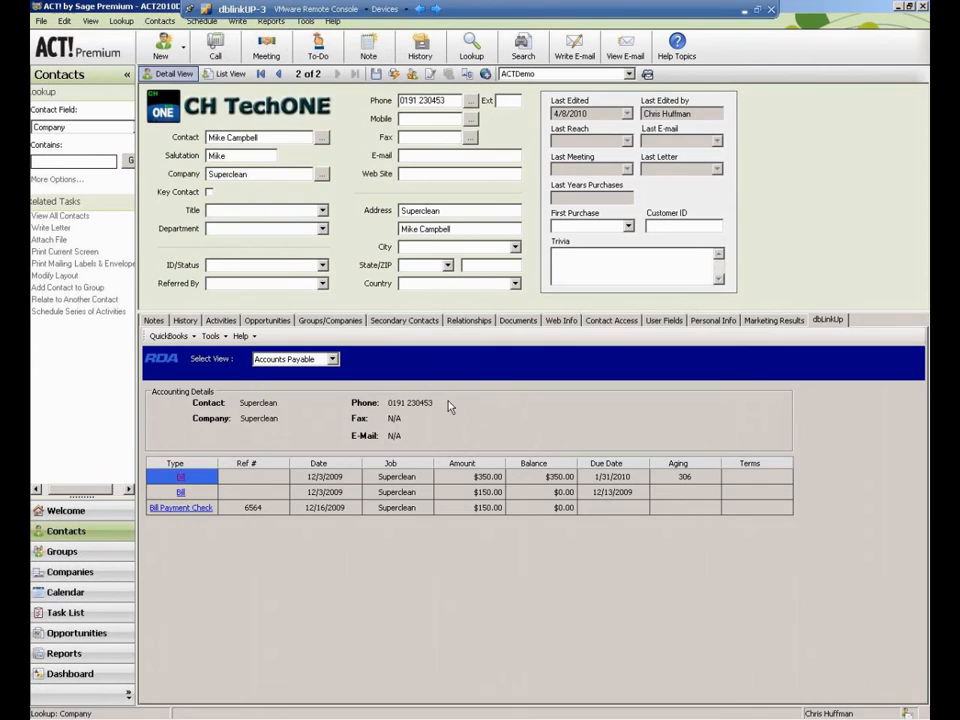
- Check the remaining dbLinkUp security users and their roles, then close the list without changes
left_click(218, 337)
mouse_move(240, 352)
left_click(355, 367)
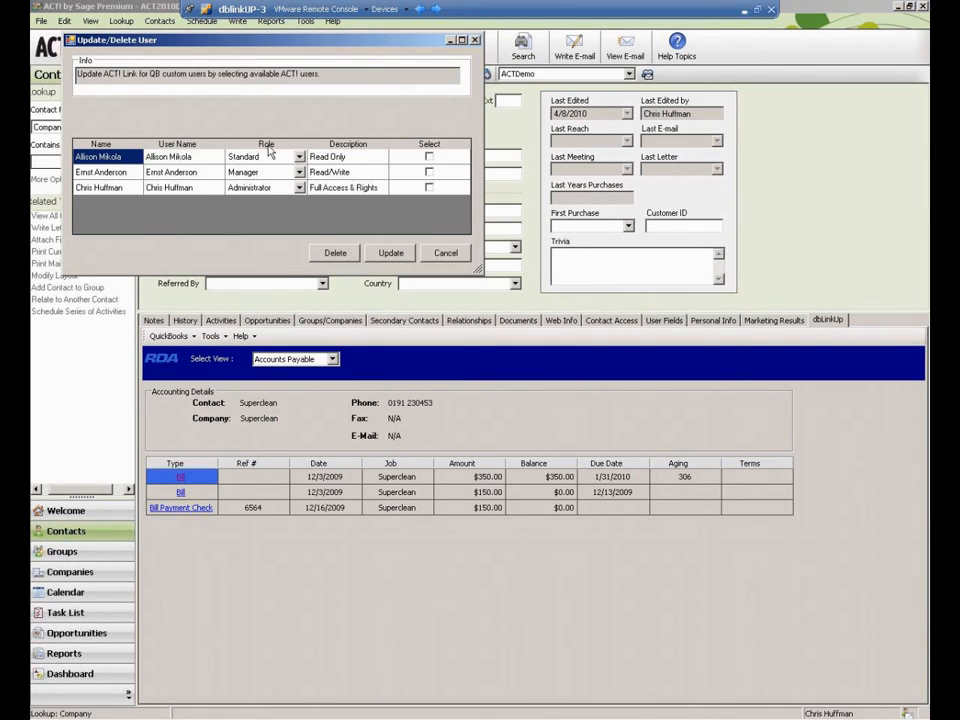
left_click(440, 254)
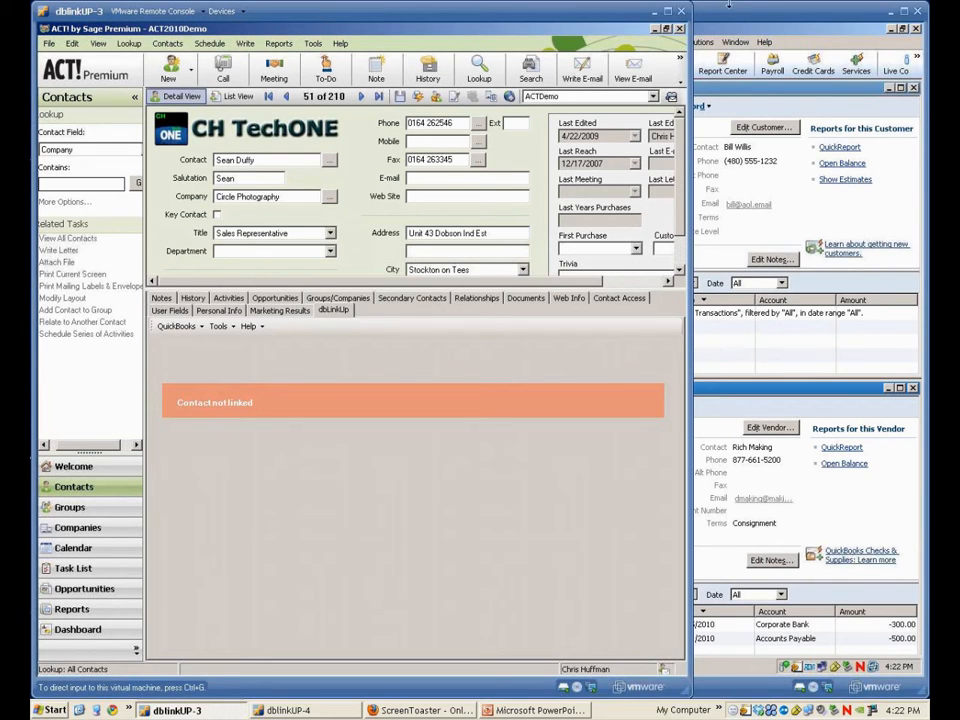
- Open the QuickBooks link setup for the Circle Photography contact and compare with the existing QuickBooks customers and vendors
left_click(737, 12)
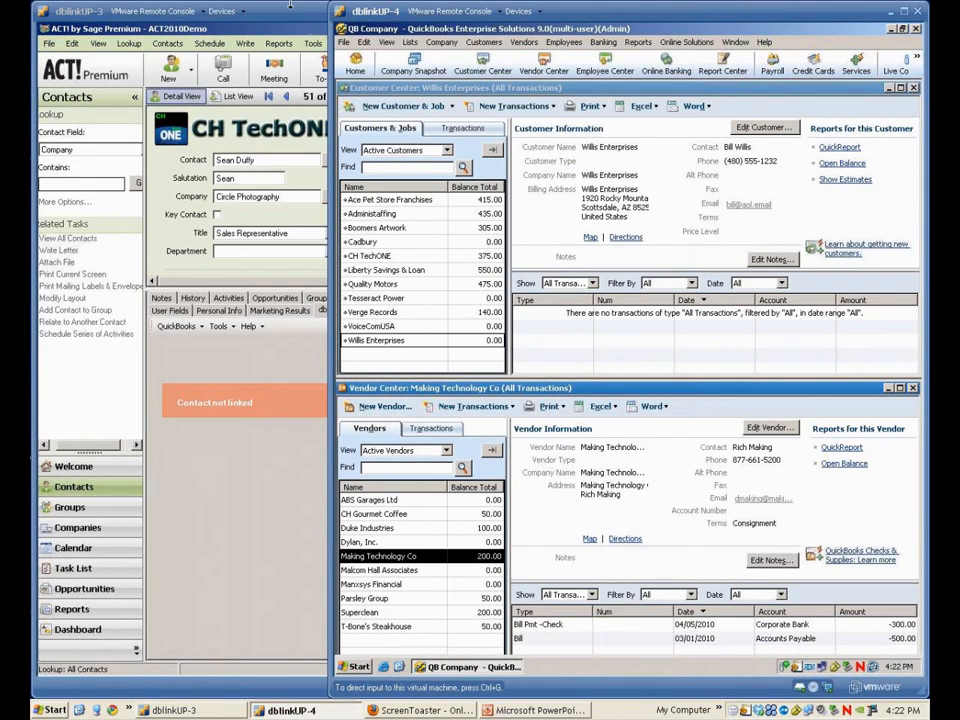
left_click(284, 16)
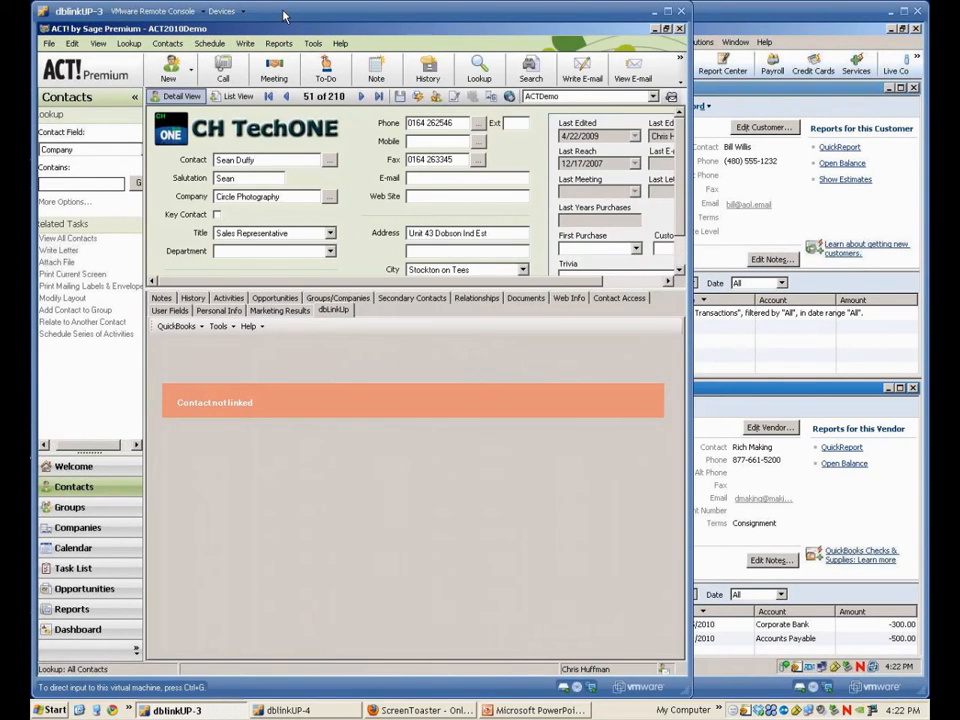
left_click(178, 327)
left_click(191, 345)
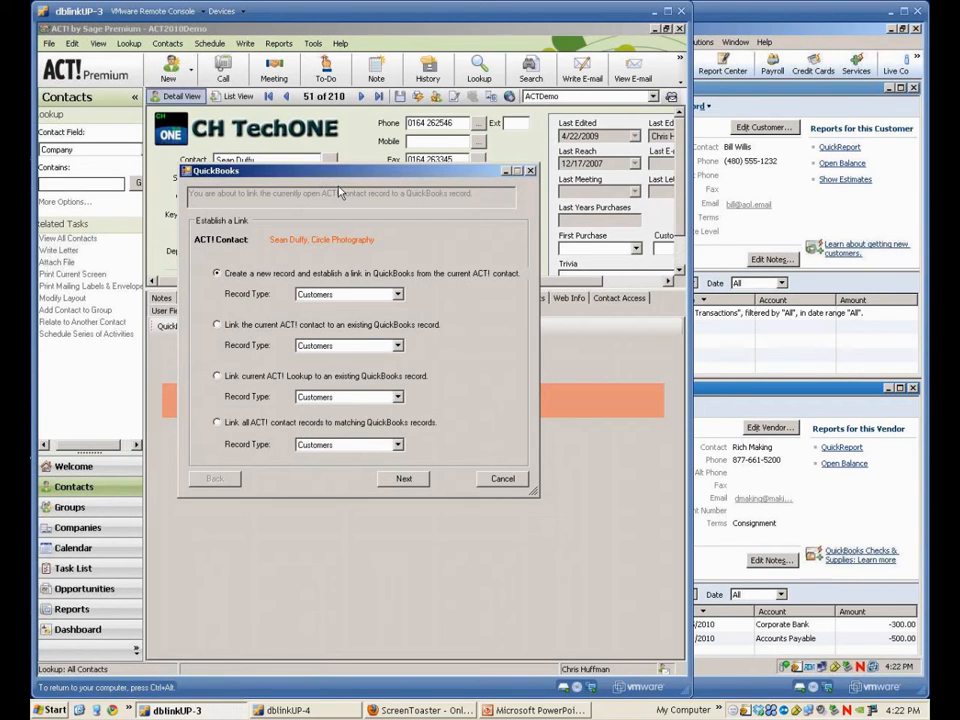
left_click_drag(331, 168, 408, 277)
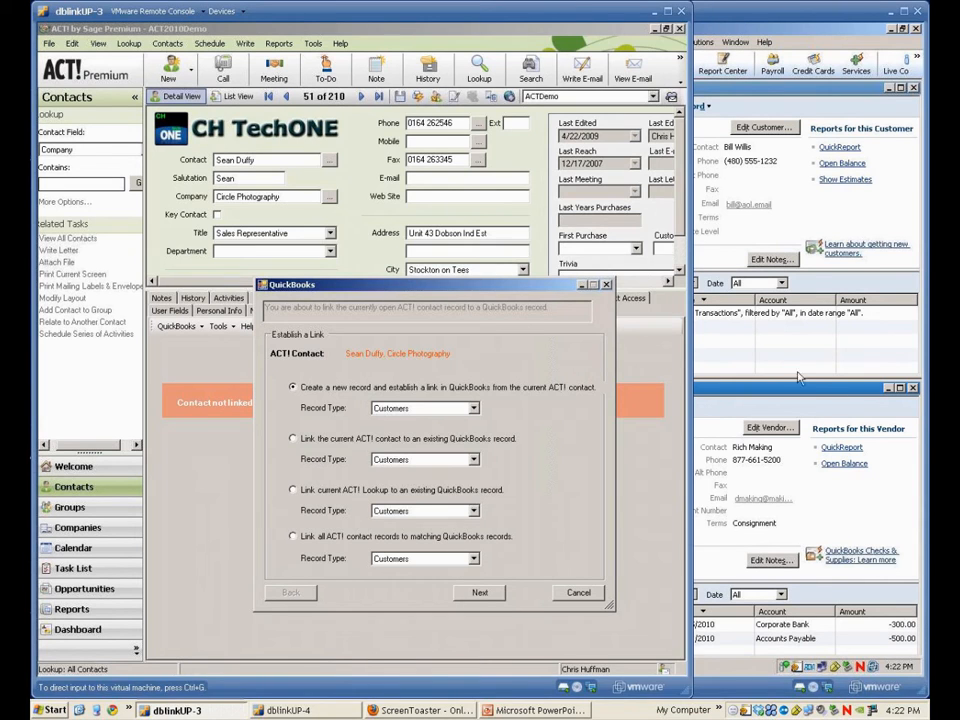
left_click(290, 710)
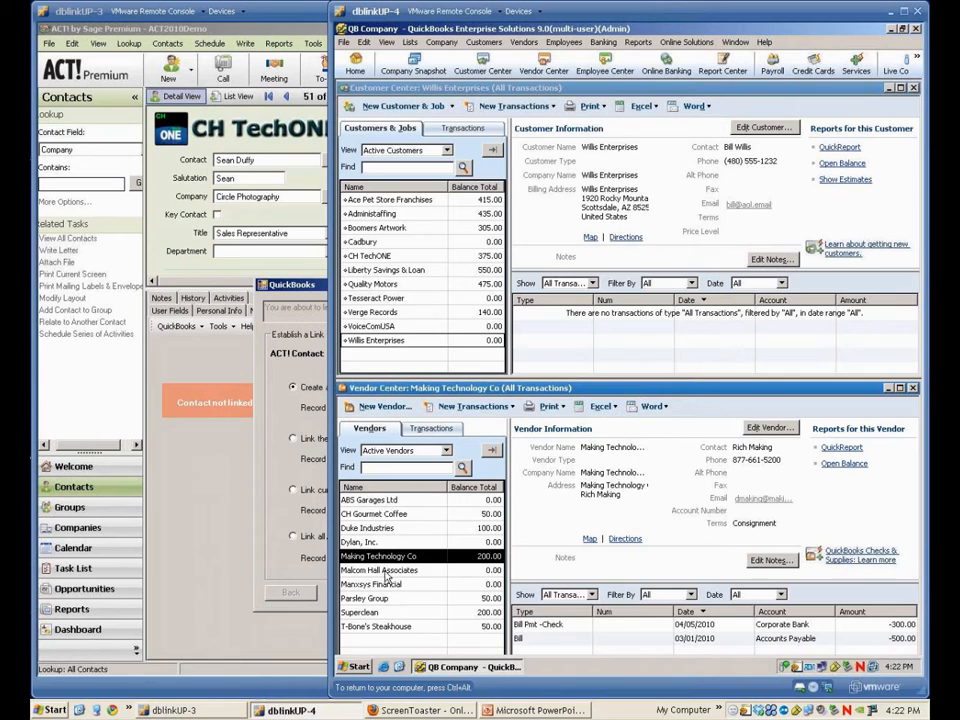
left_click(265, 404)
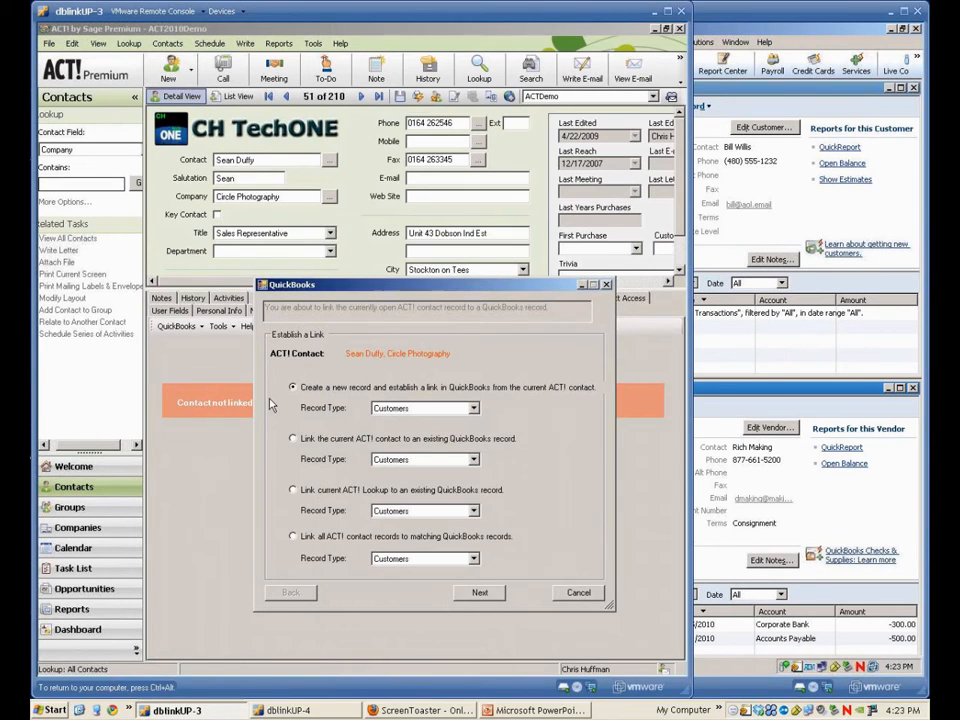
- Create and link a new QuickBooks record of type Customers from the Circle Photography contact, and check the result in QuickBooks
left_click(475, 410)
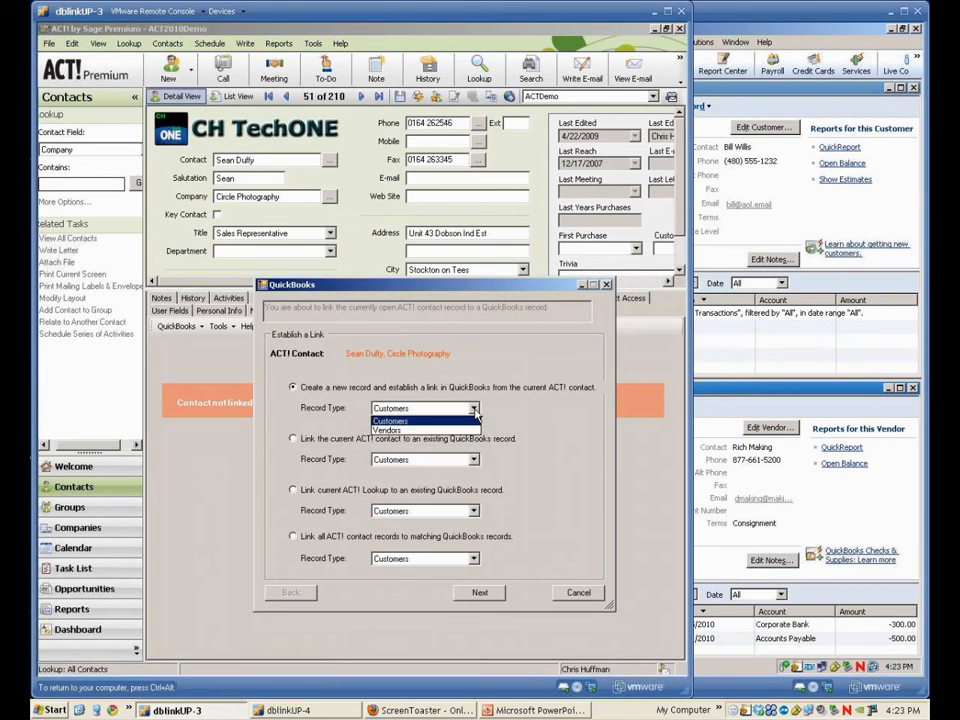
left_click(476, 413)
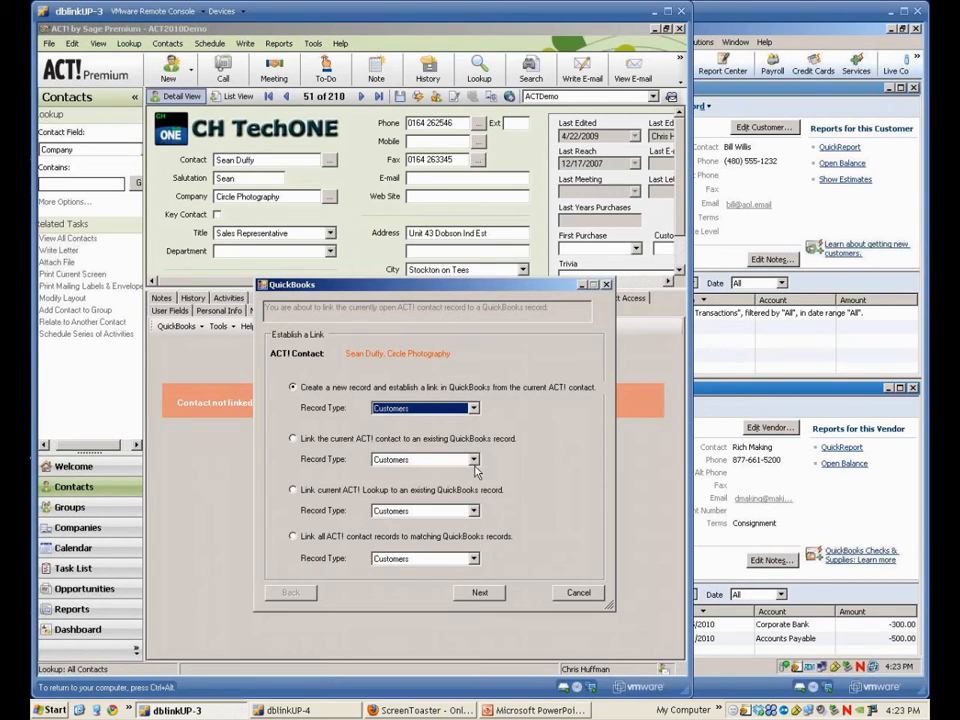
left_click(487, 594)
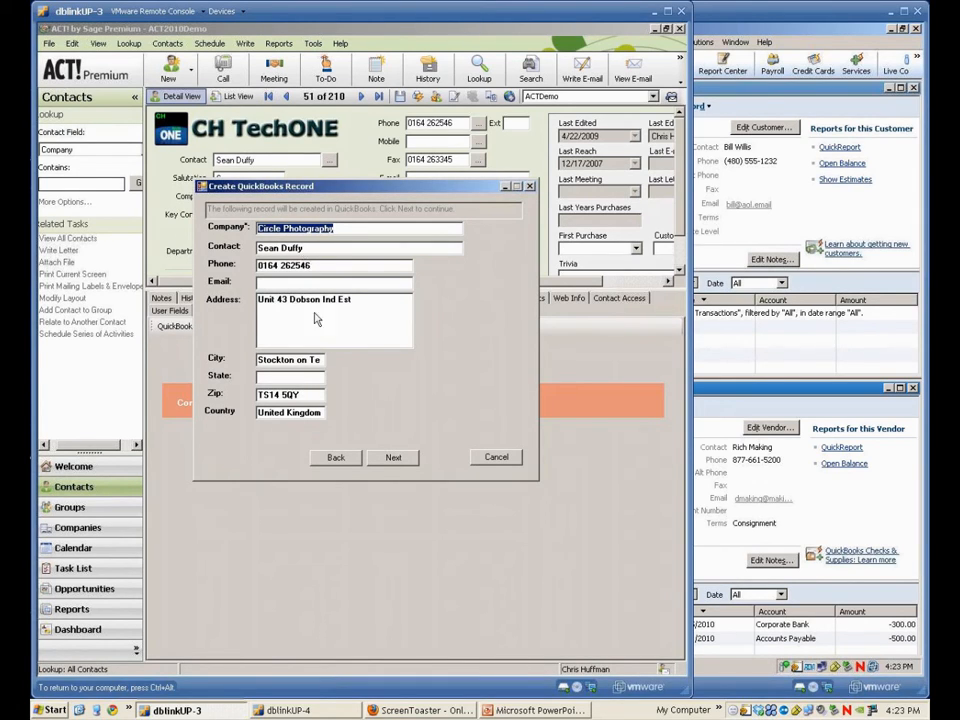
left_click(388, 458)
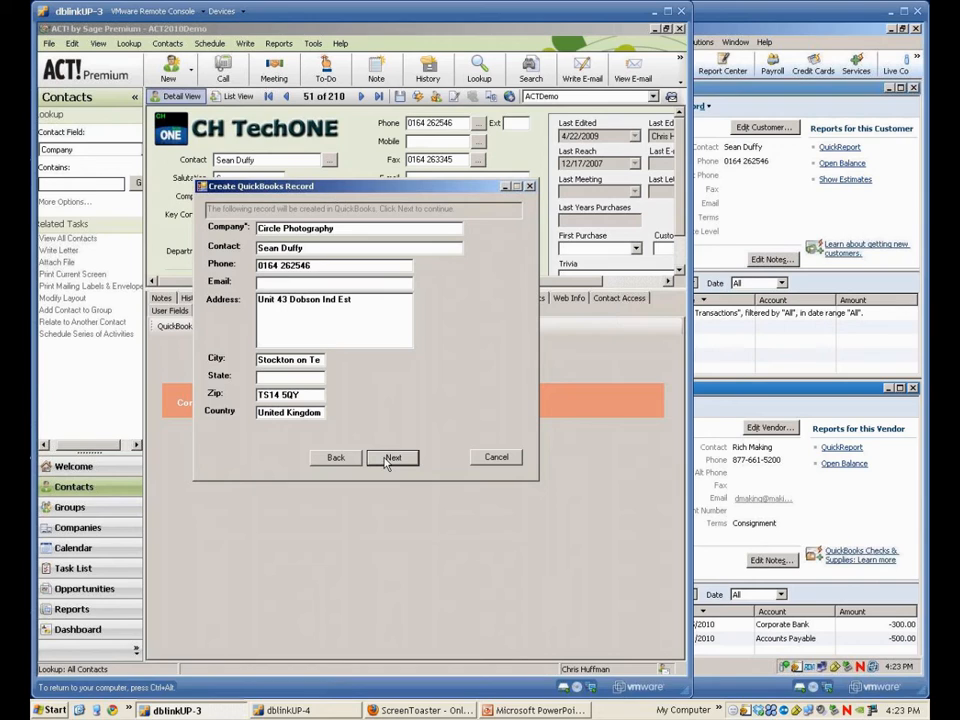
left_click(388, 459)
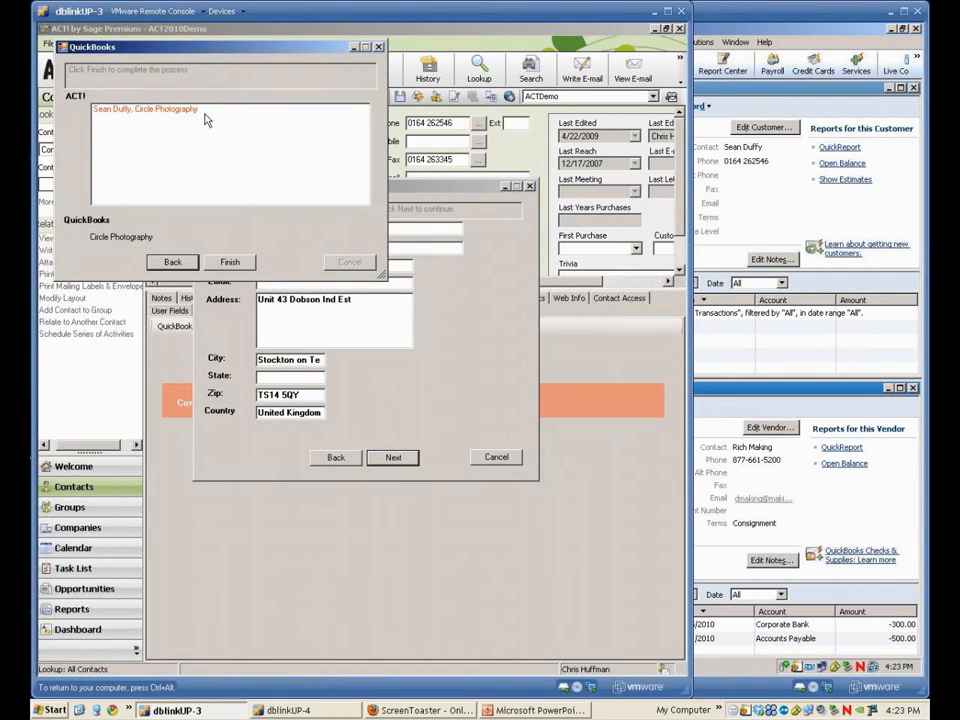
left_click(230, 262)
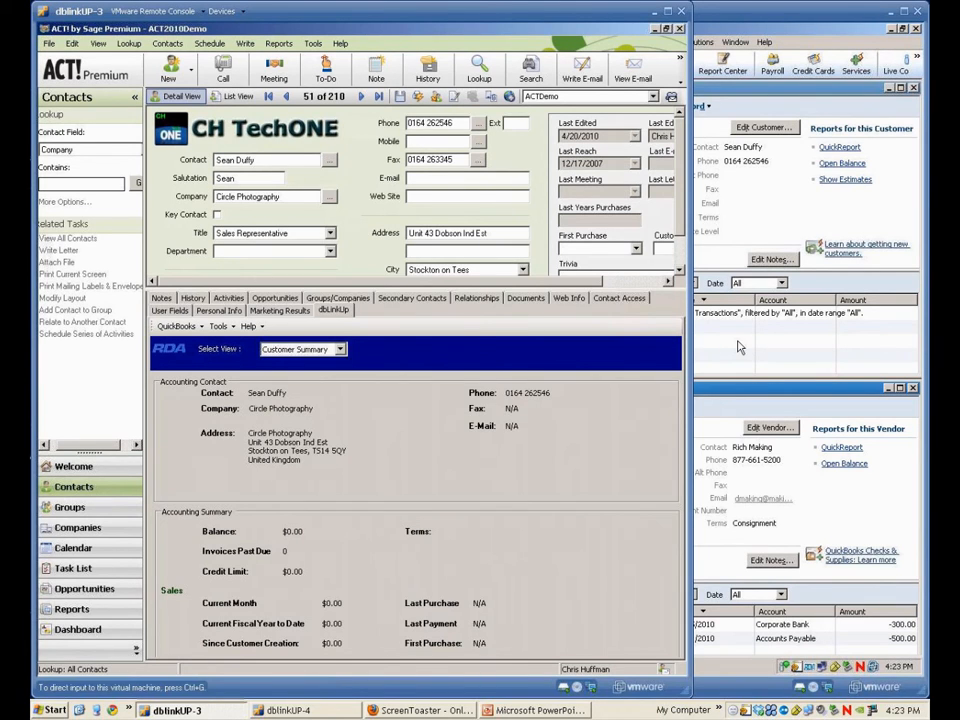
left_click(738, 342)
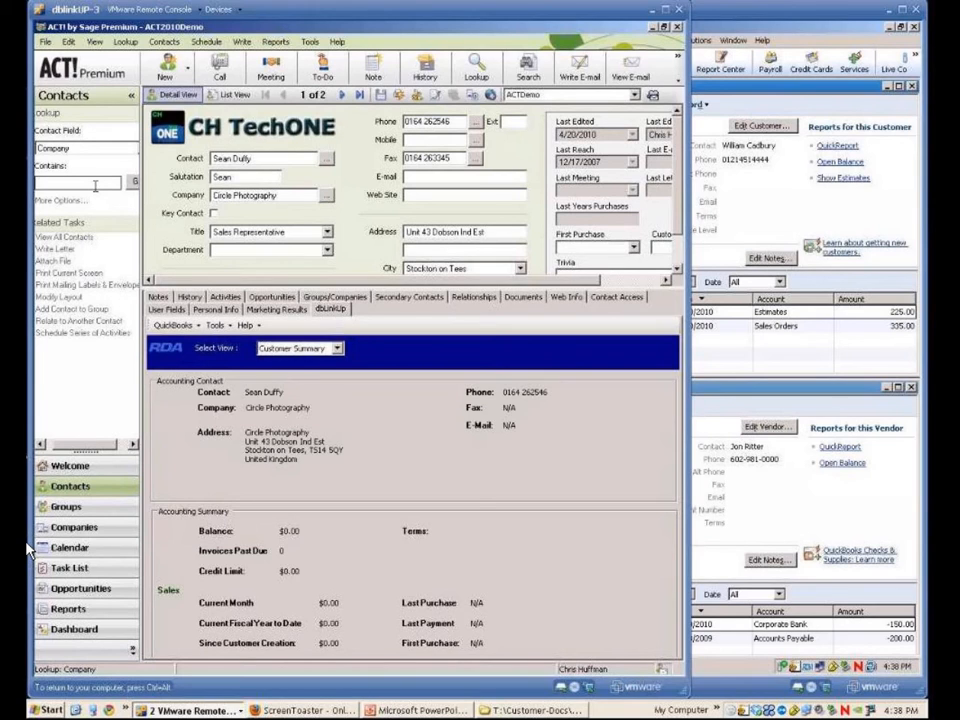
- Look up the ACT! contact for the company Cadbury and compare it with the QuickBooks customer
type("Cadbury")
key("Return")
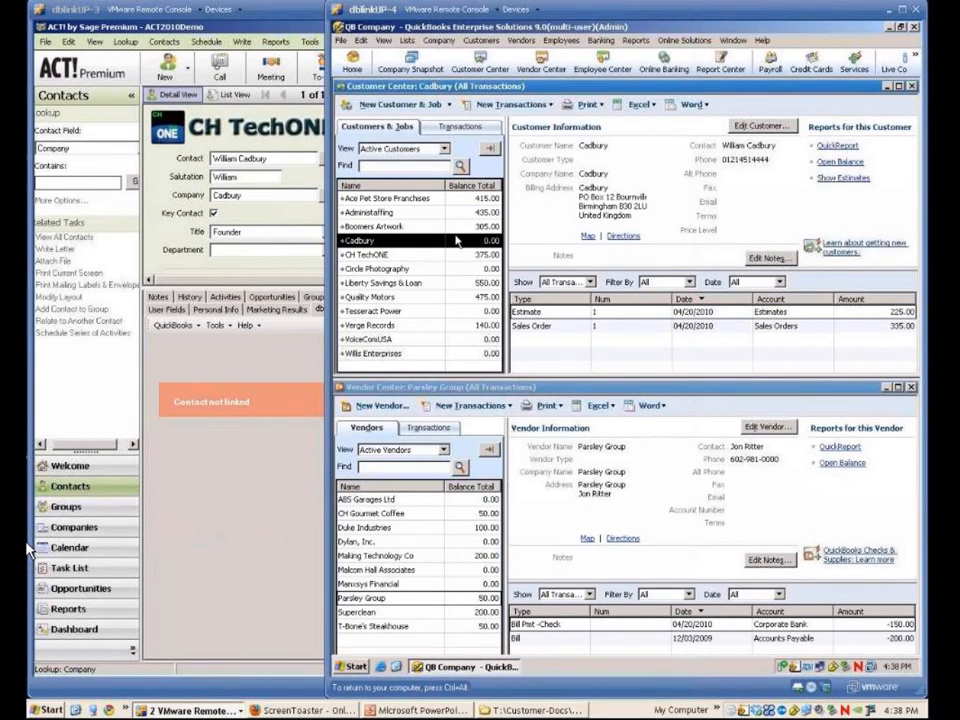
left_click(180, 263)
- Set up linking the current Cadbury contact to an existing QuickBooks record of type Customers
left_click(173, 325)
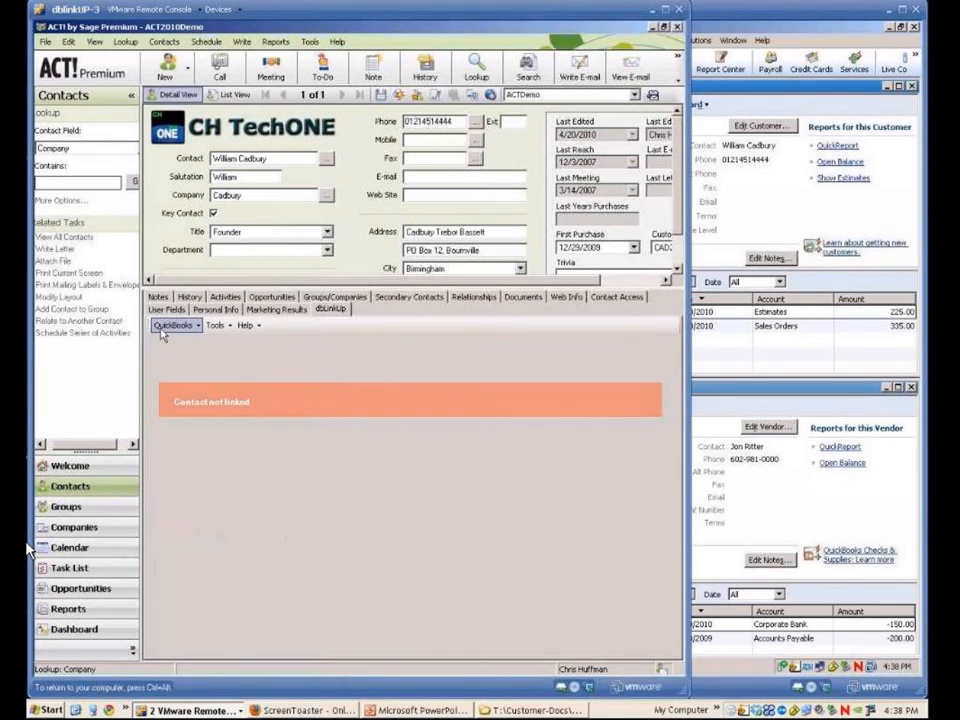
left_click(215, 343)
left_click(105, 215)
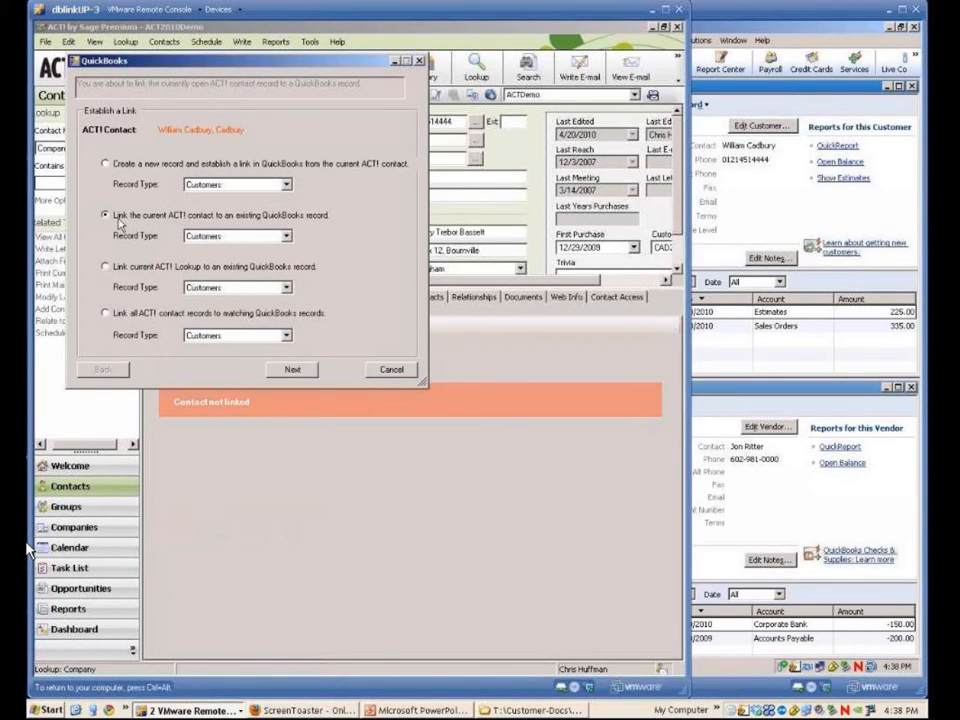
left_click(757, 213)
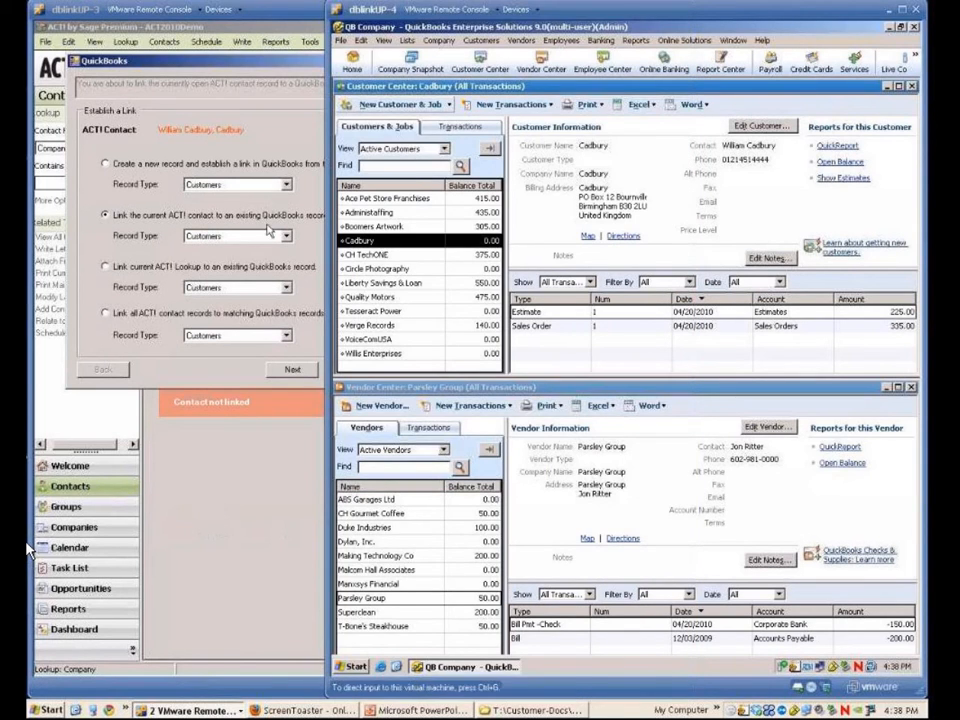
left_click(200, 172)
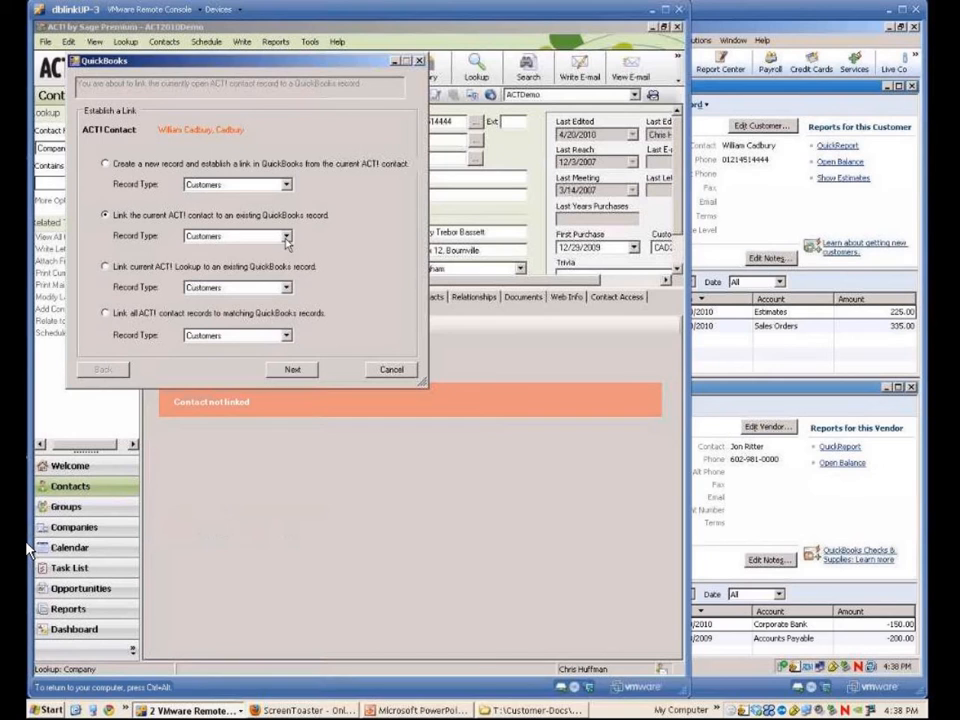
- Choose the Cadbury customer as the matching QuickBooks record, finish the link, and compare the data in QuickBooks
left_click(293, 369)
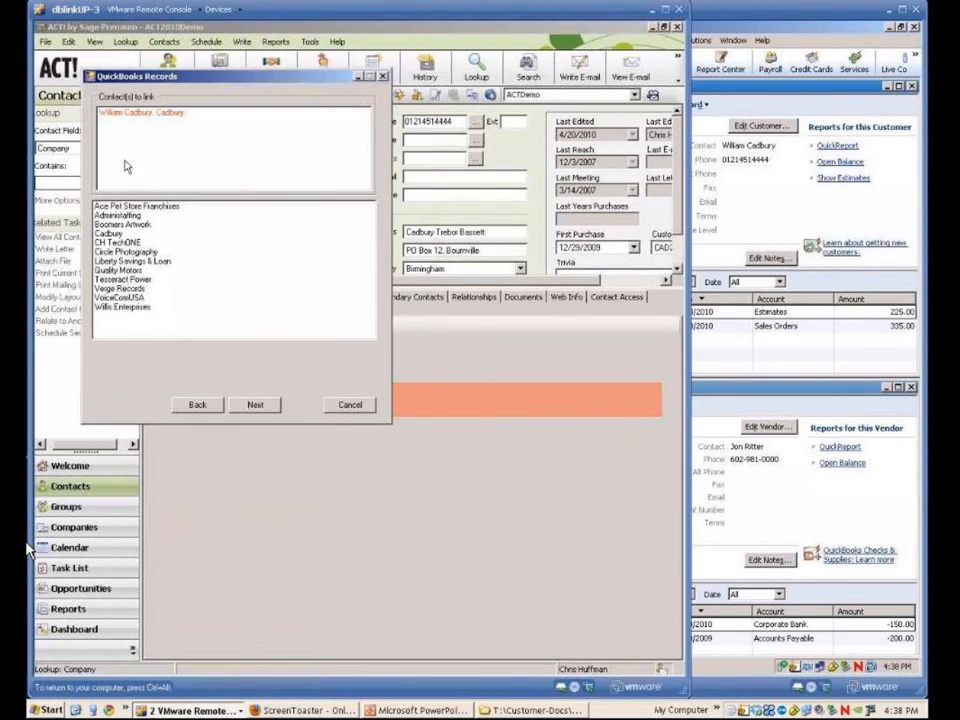
left_click(115, 233)
left_click(258, 404)
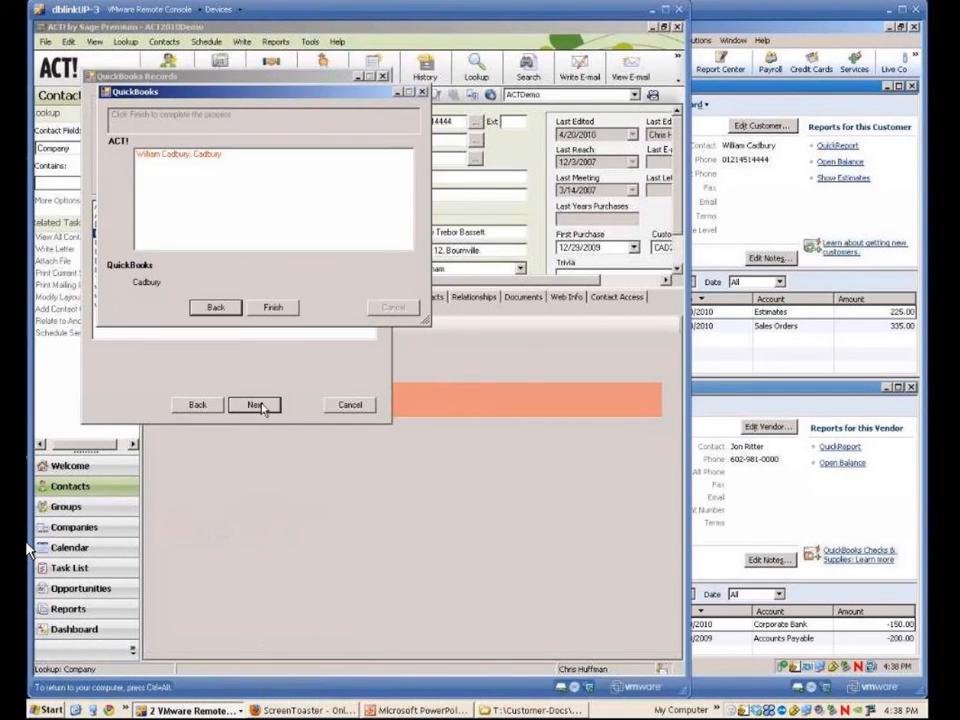
left_click(268, 310)
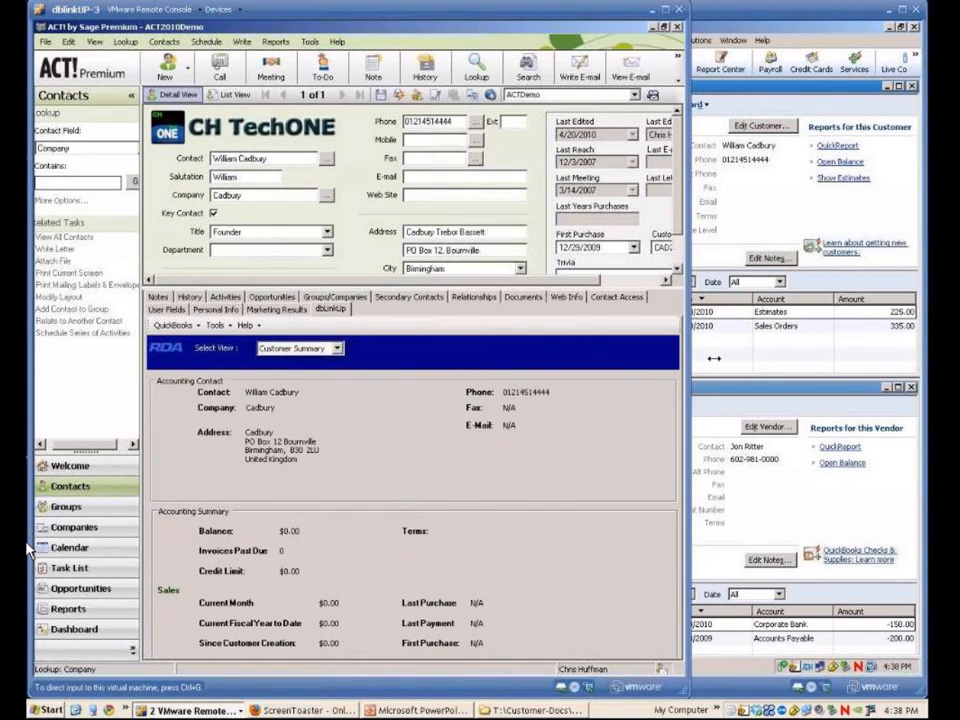
key("alt+Tab")
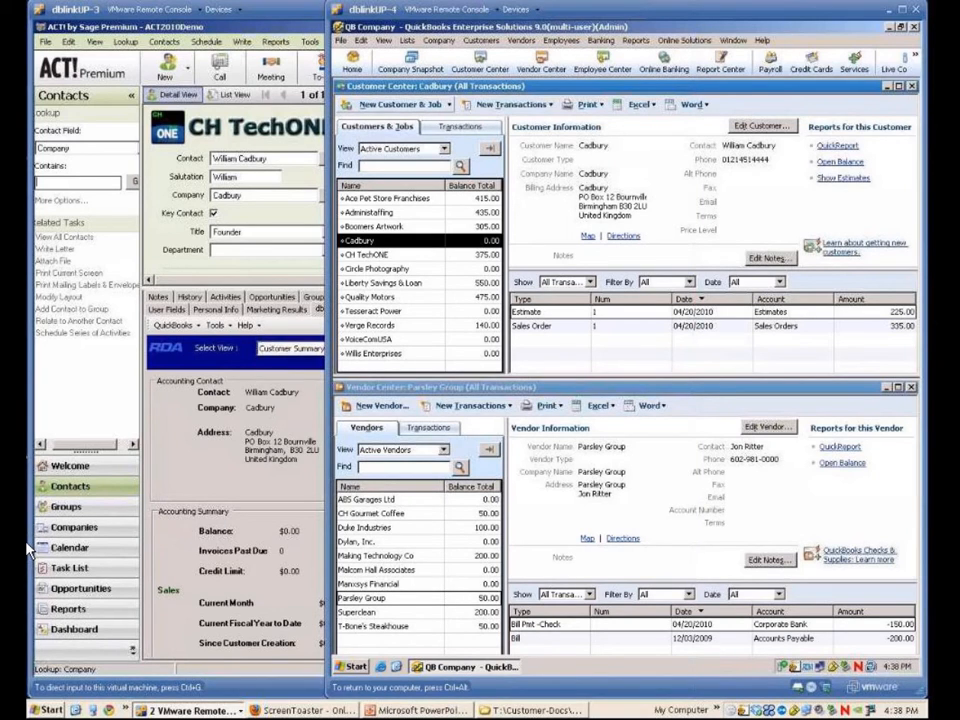
key("alt+Tab")
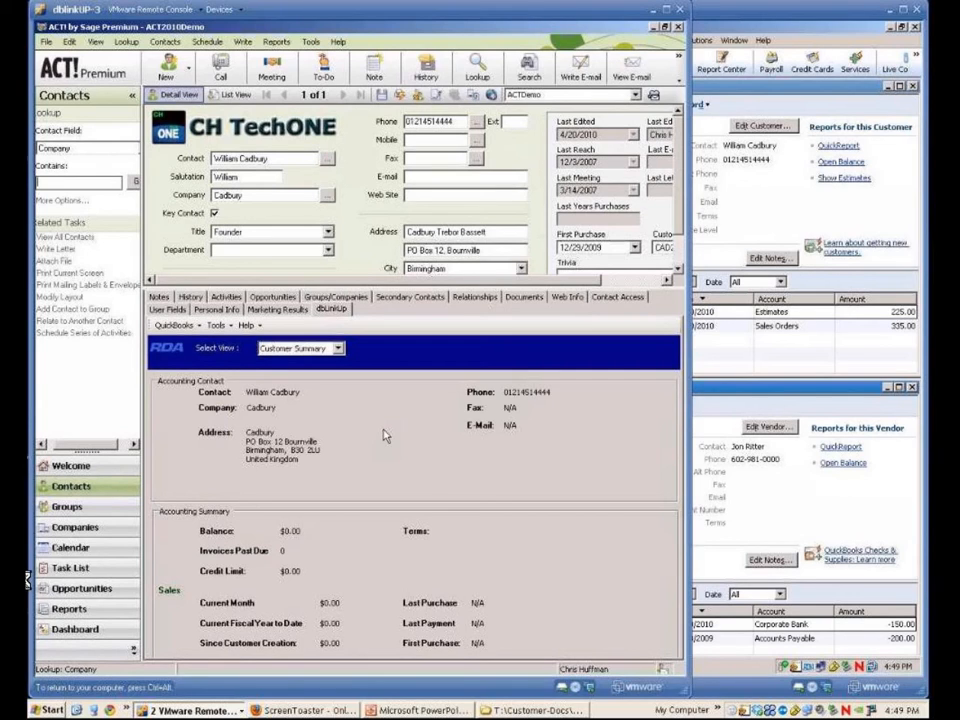
- Look up the Parsley Group contacts by company, check the matching QuickBooks vendor, and open the first contact
type("pariey")
key("Return")
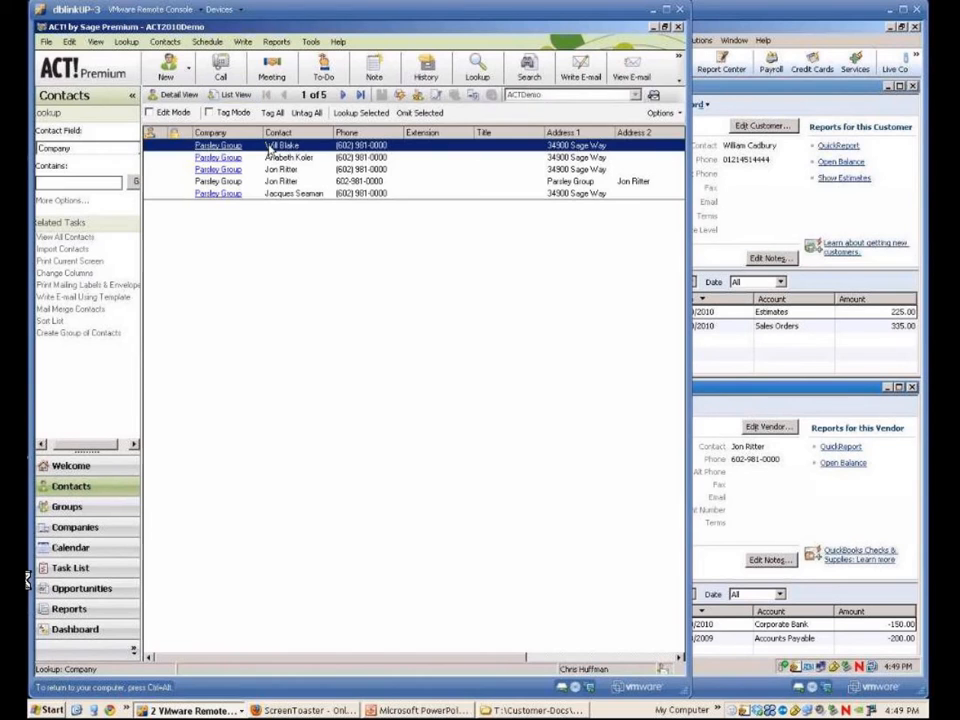
double_click(269, 147)
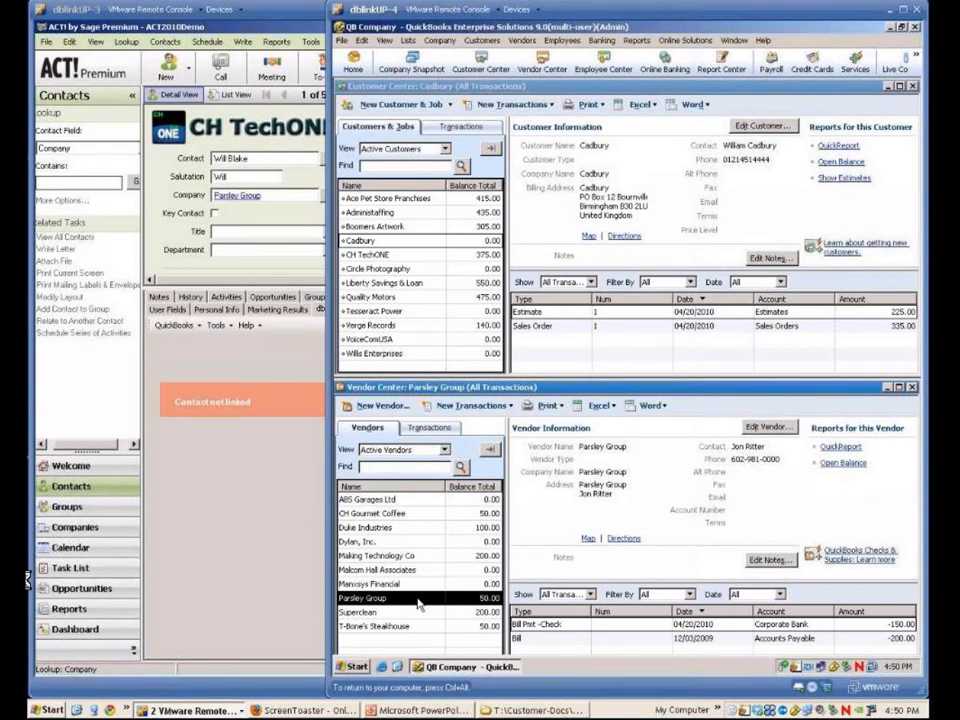
left_click(198, 266)
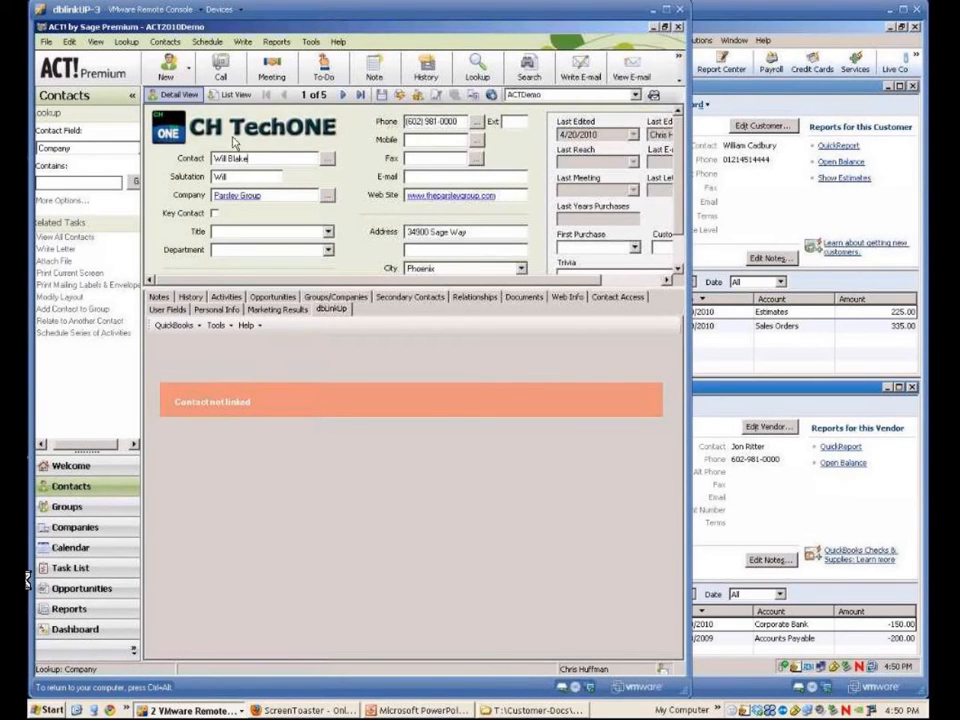
left_click(236, 94)
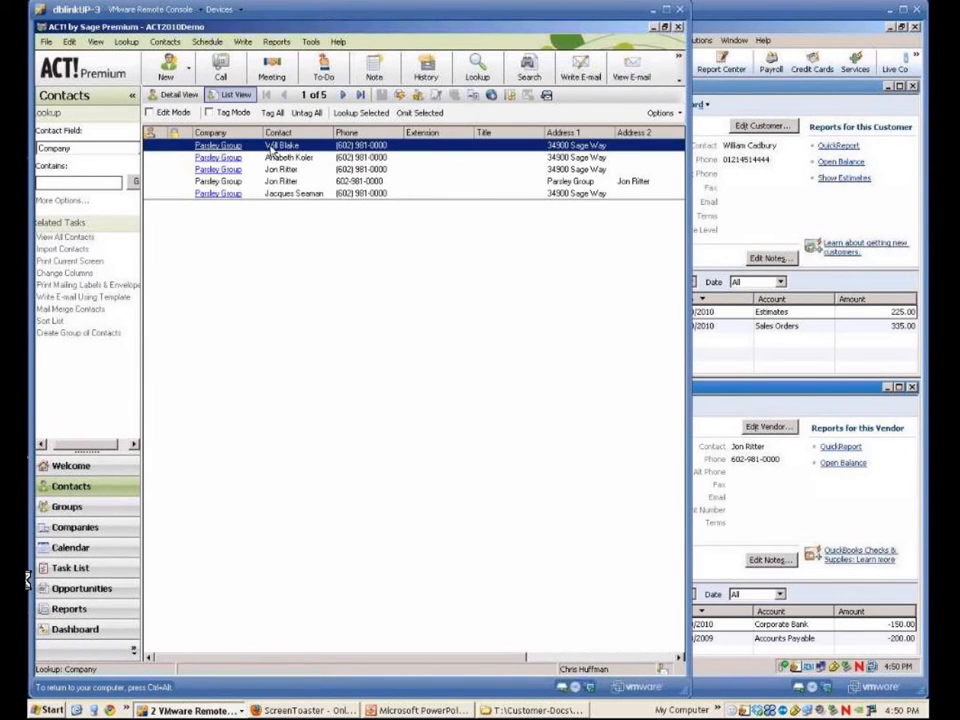
double_click(272, 148)
- Set up linking the current ACT! lookup to an existing QuickBooks record of type Vendors and acknowledge the notice
left_click(188, 326)
left_click(205, 341)
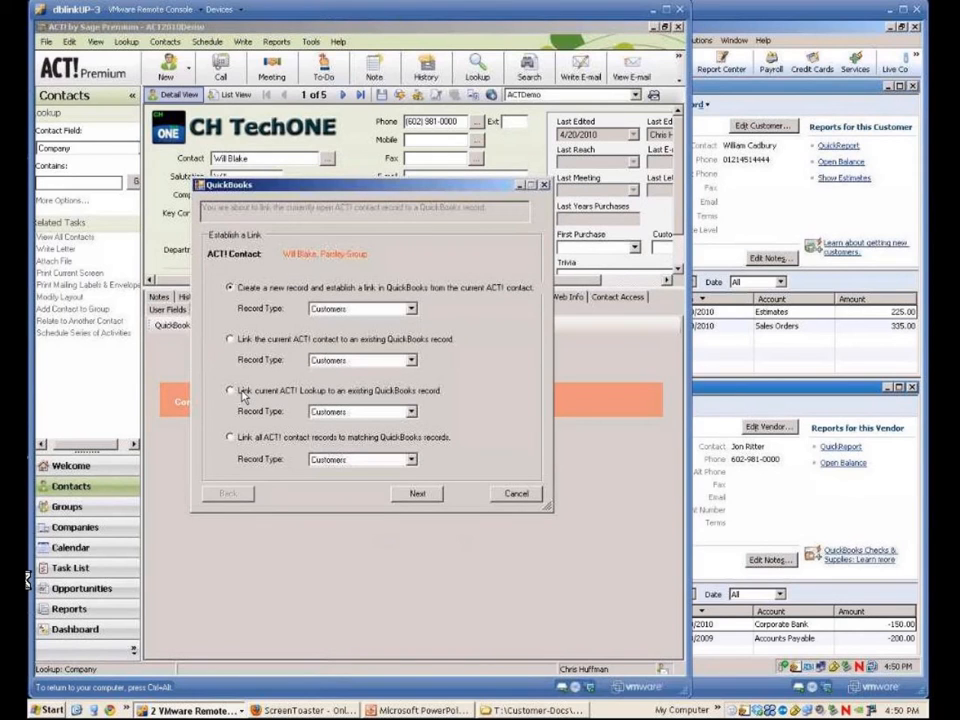
left_click(242, 393)
left_click(362, 411)
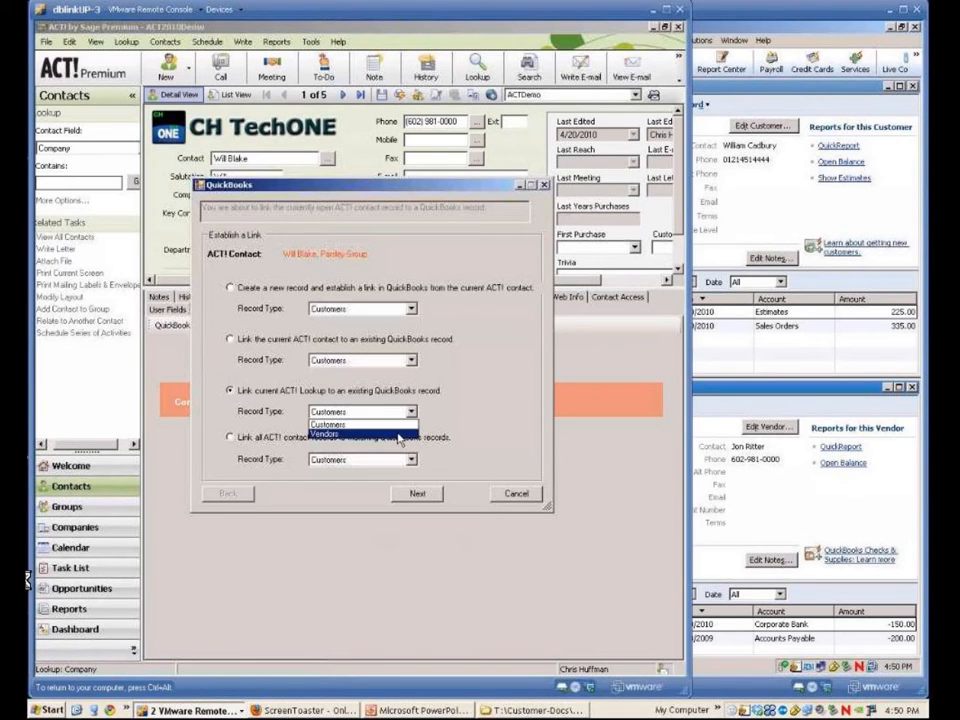
left_click(350, 438)
left_click(419, 496)
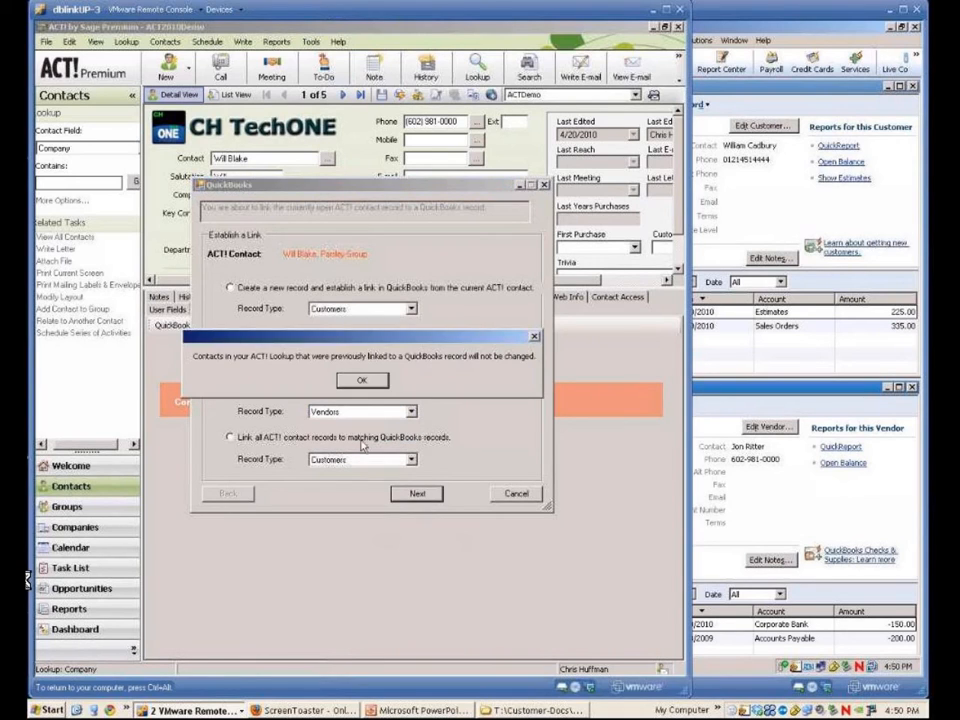
left_click(358, 386)
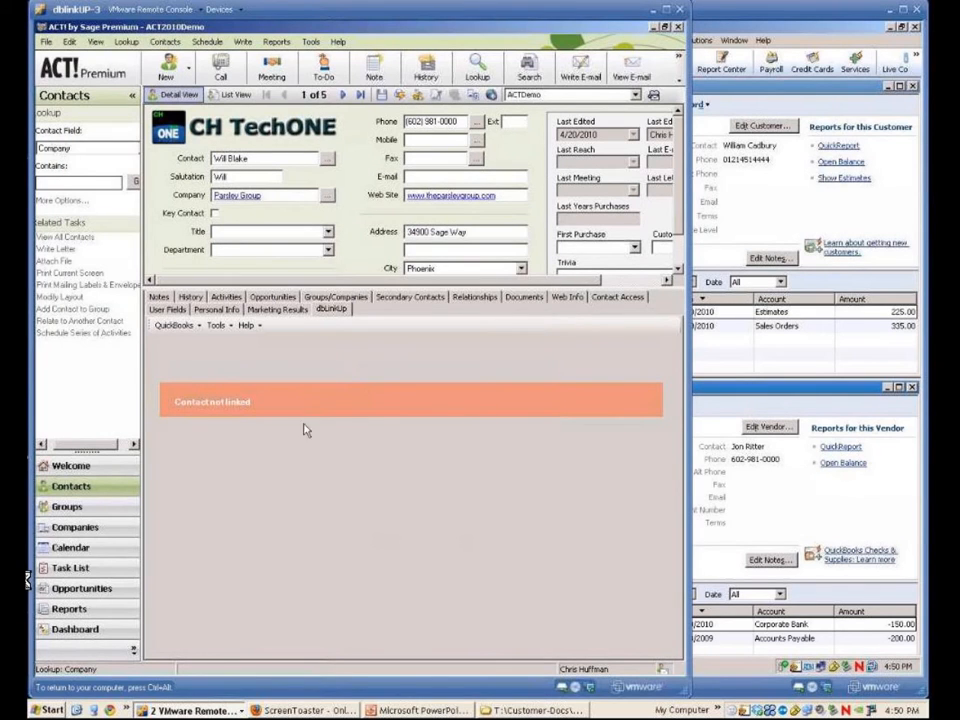
- Choose the Parsley Group vendor as the QuickBooks record for all looked-up contacts and finish the link
left_click(267, 673)
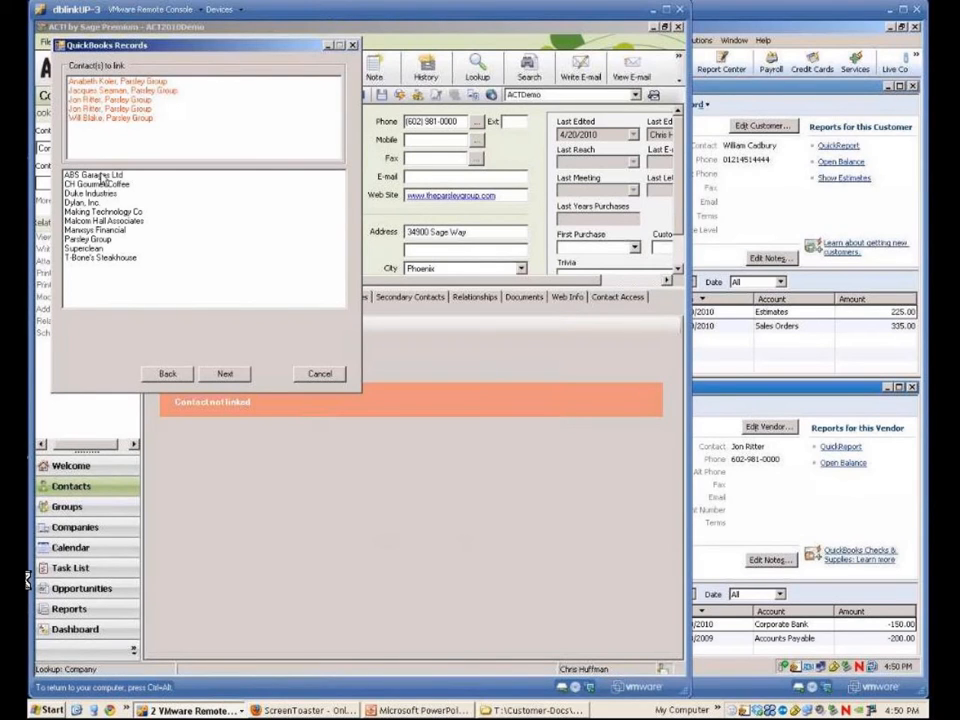
left_click(96, 240)
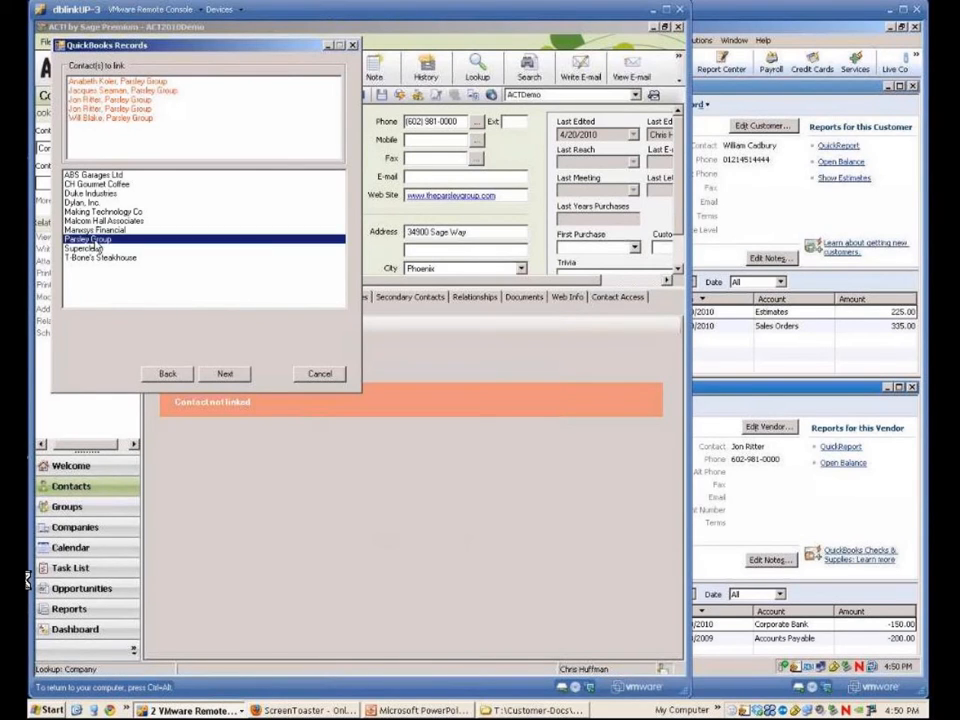
left_click(224, 373)
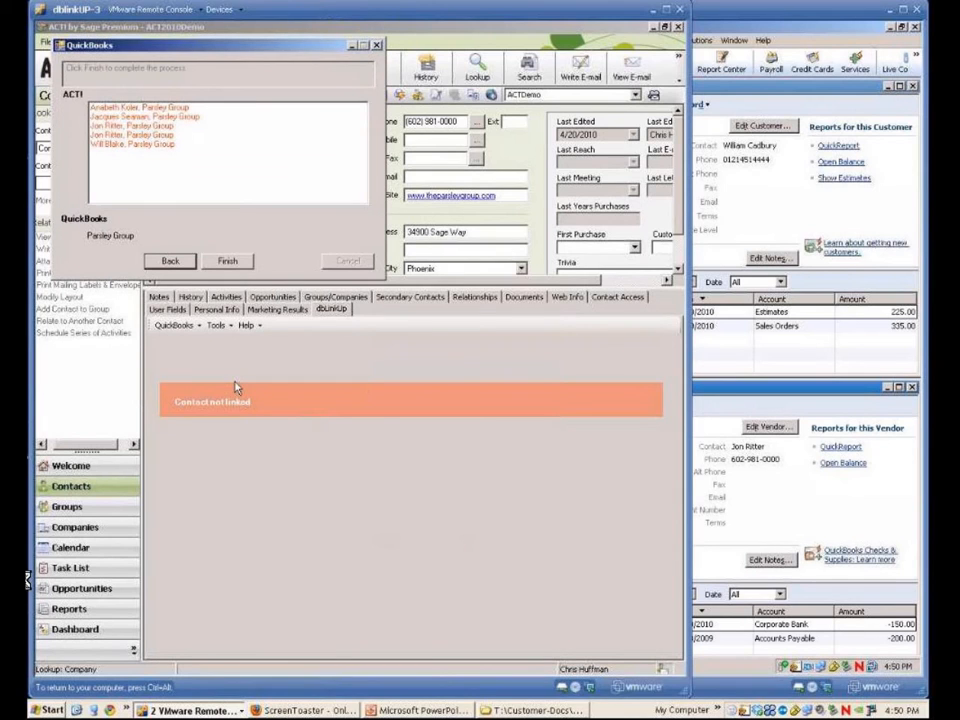
left_click(228, 262)
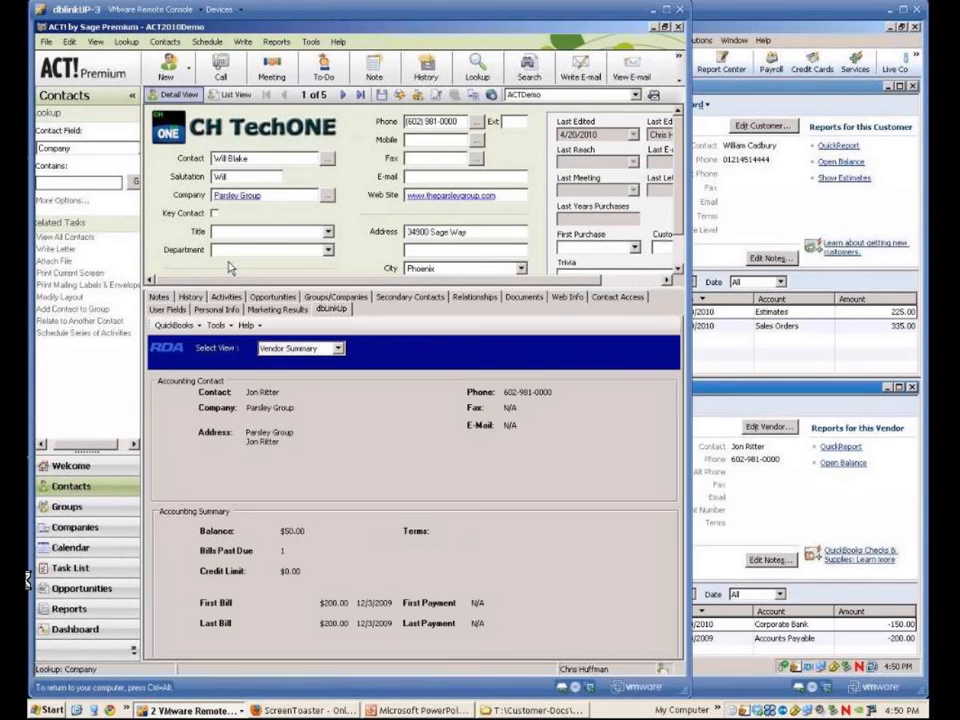
- Browse through the remaining Parsley Group contacts in the lookup to check their linked vendor summary
left_click(341, 96)
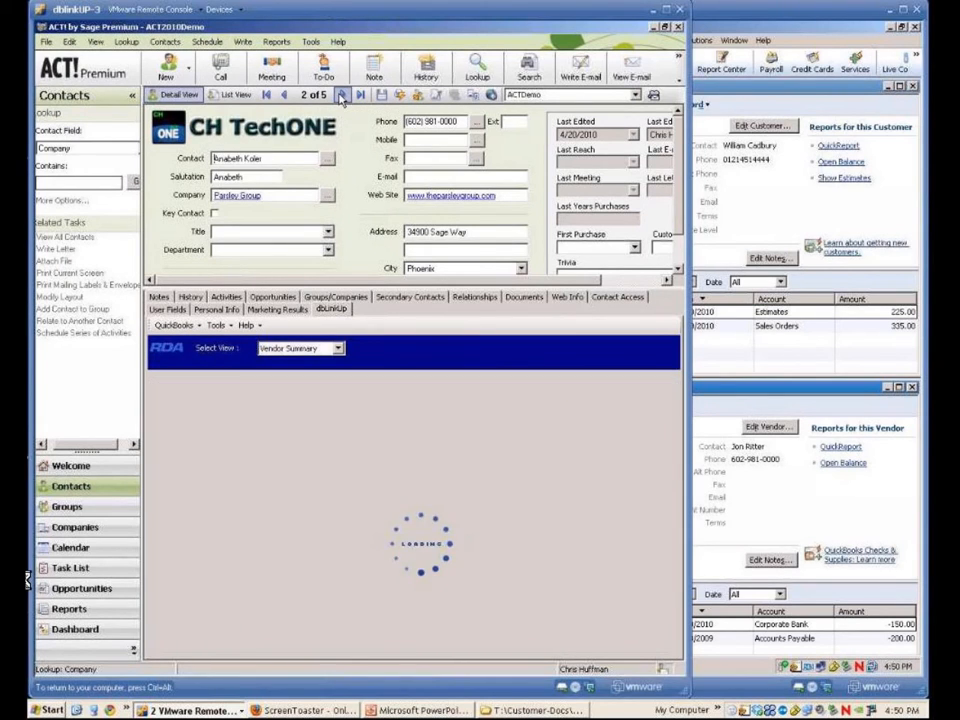
left_click(341, 96)
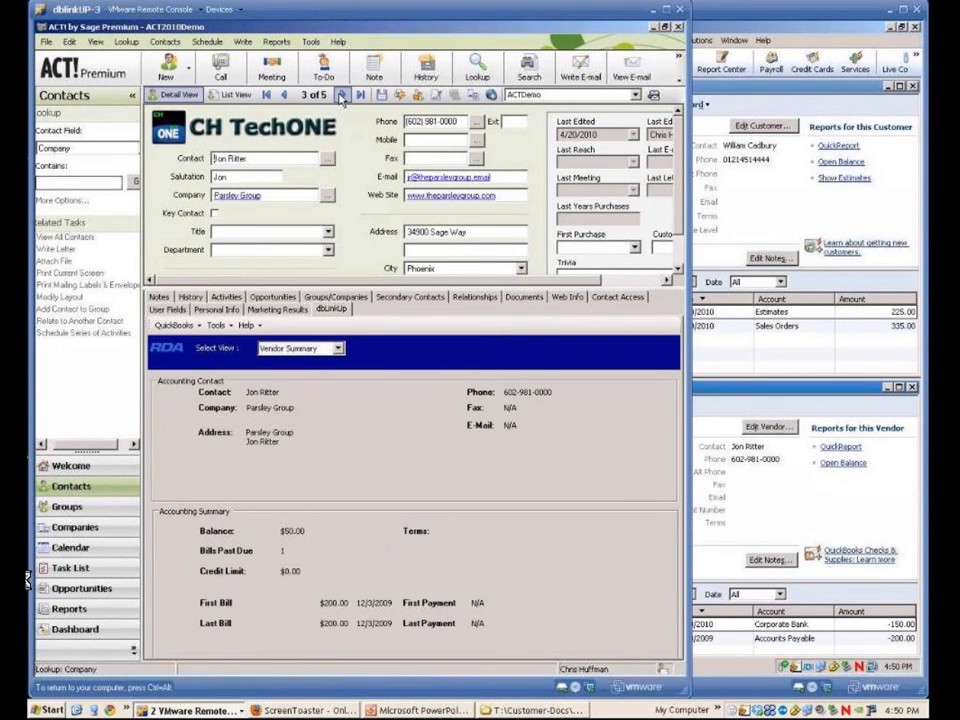
left_click(341, 96)
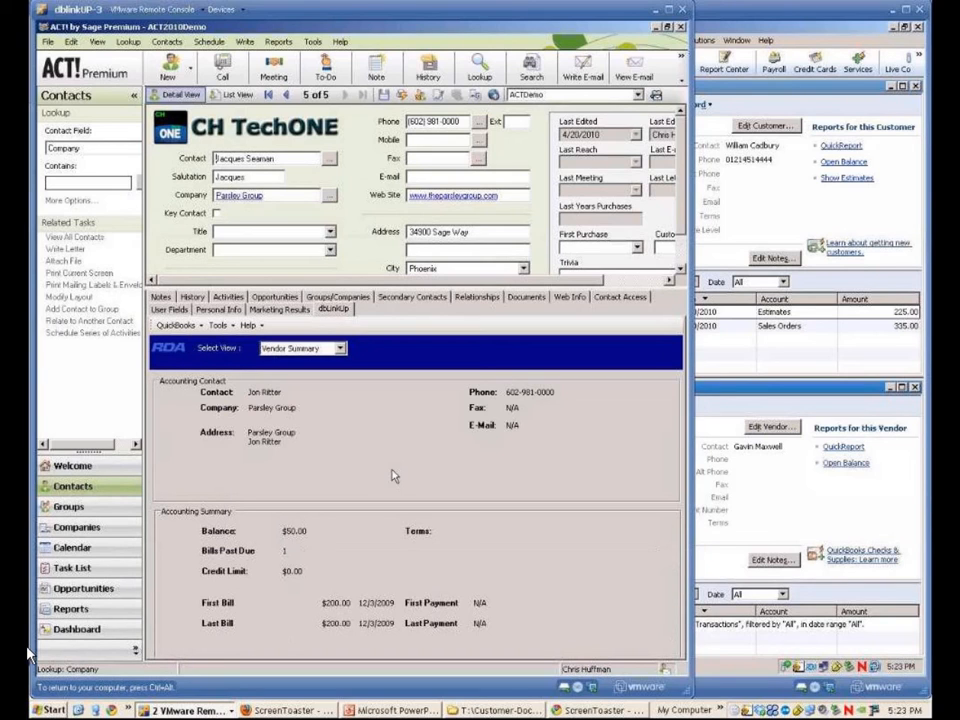
- View the Black Forest Baking, Finch Legal Aid and Macolm Hall Associates vendors in QuickBooks, and return to ACT!
left_click(771, 478)
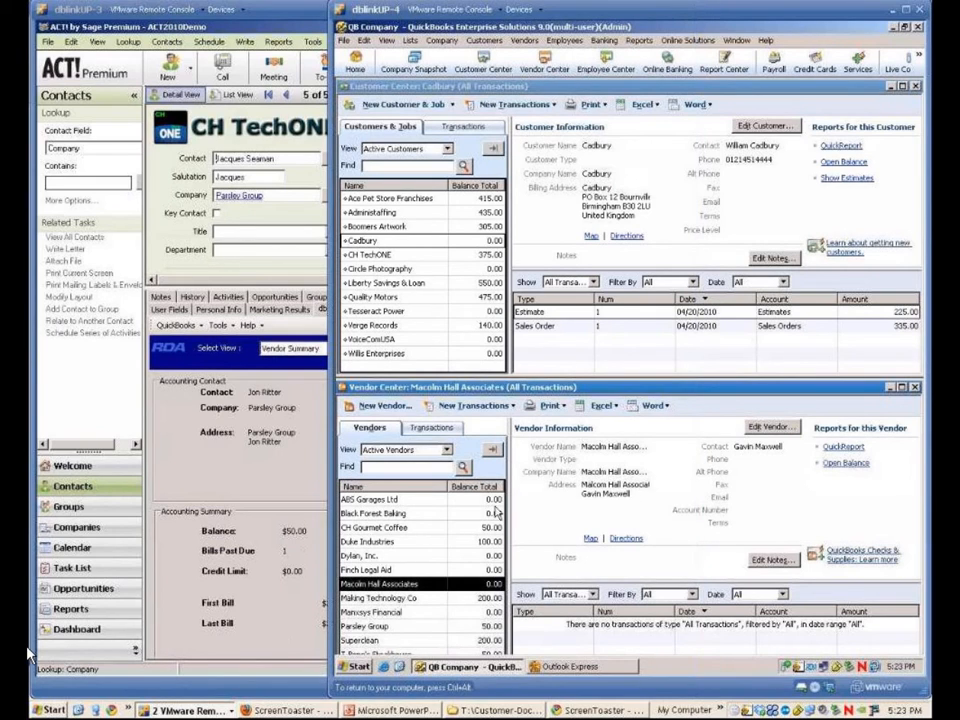
left_click(405, 514)
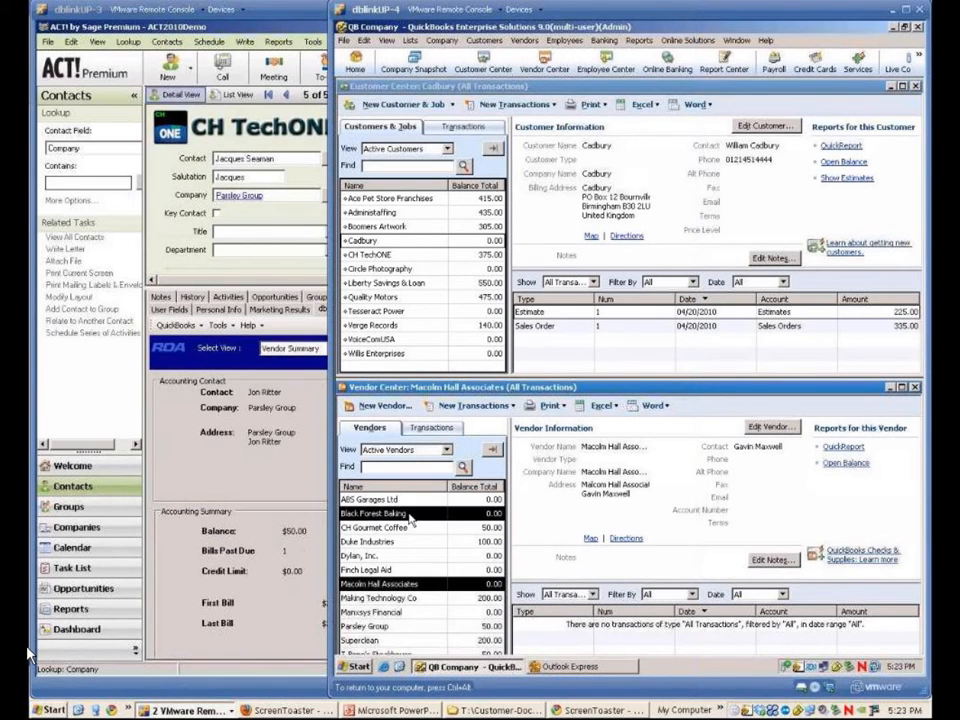
left_click(405, 572)
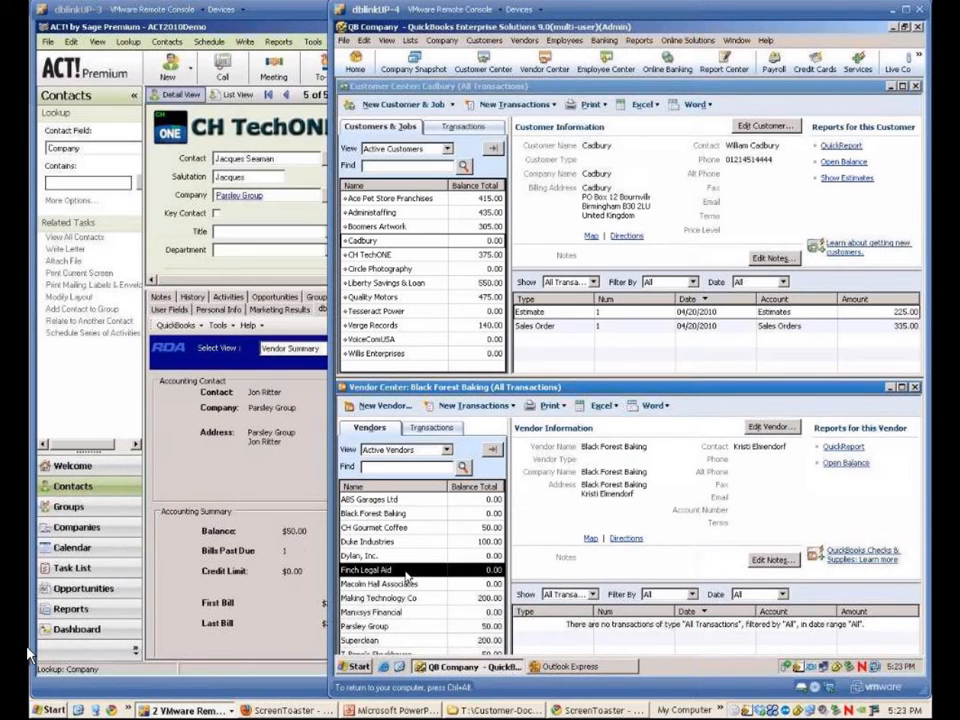
left_click(405, 583)
left_click(293, 497)
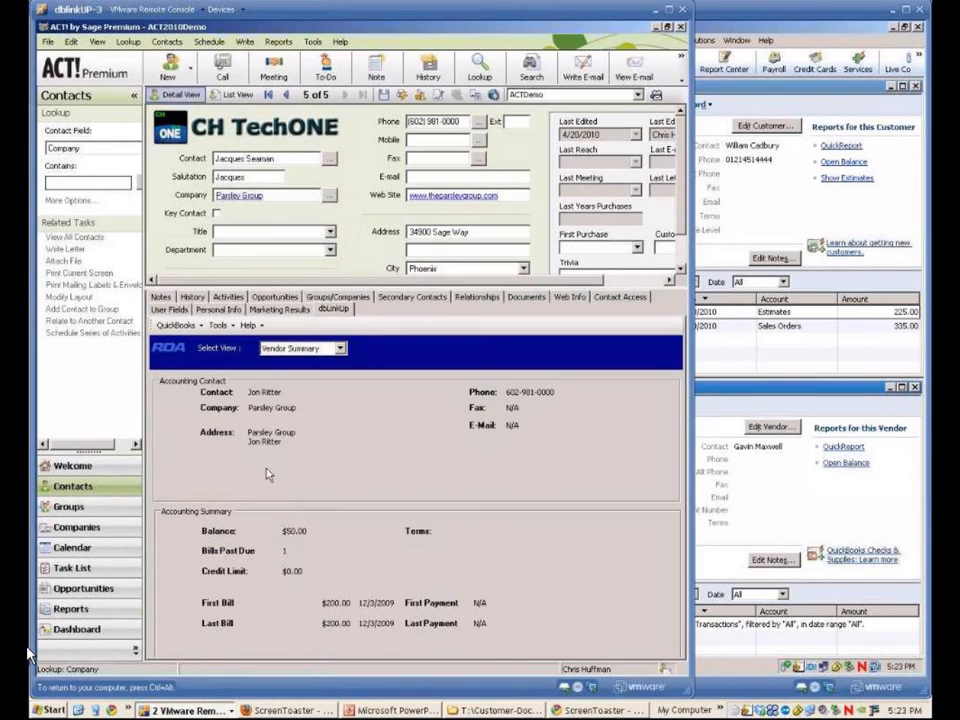
- Look up contacts by company for "finch", "black f" and "macolm" to check their link status
left_click(93, 183)
type("finch")
key("Return")
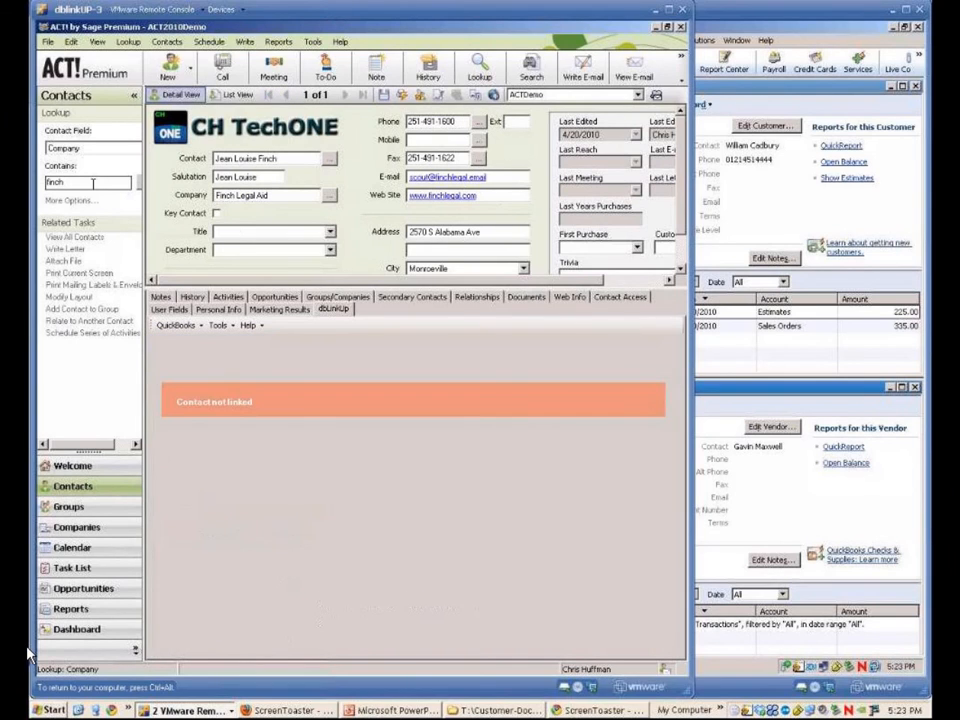
type("black f")
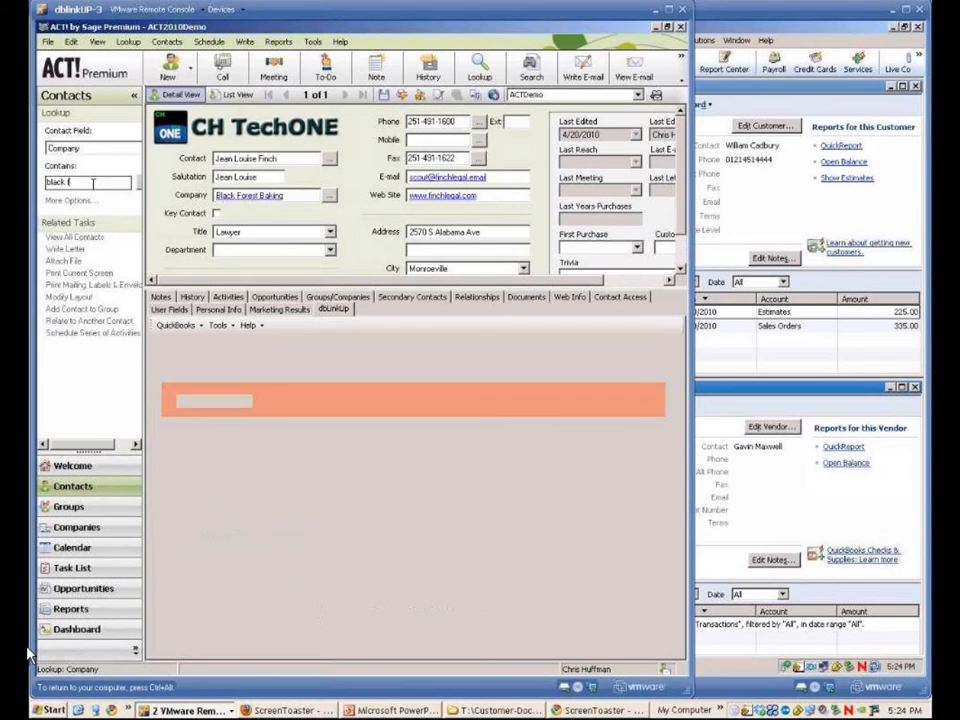
key("Return")
type("macolm")
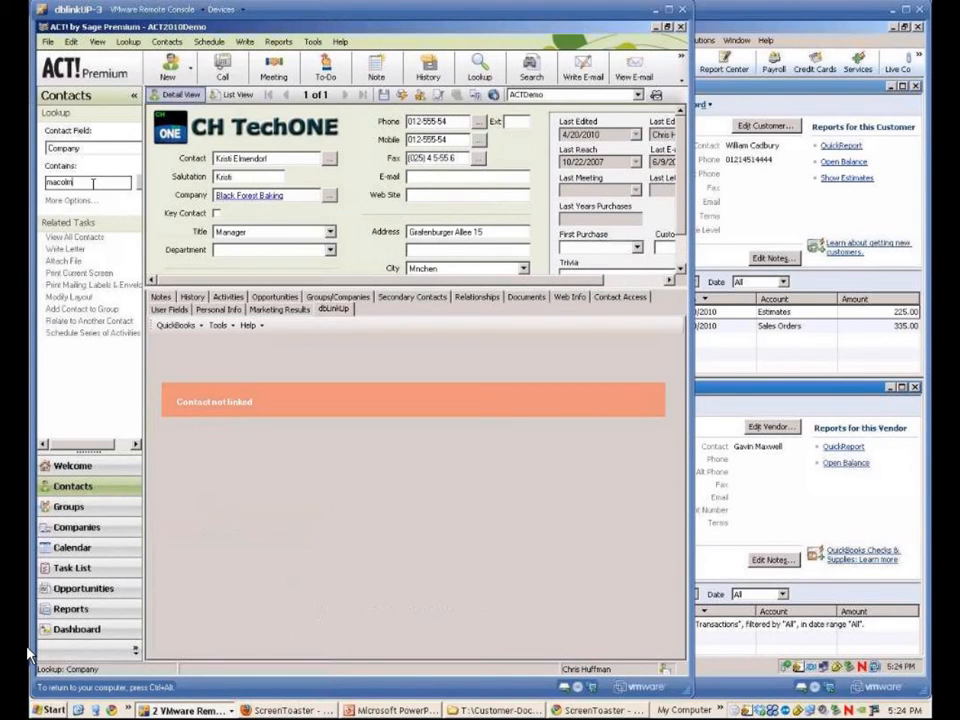
key("Return")
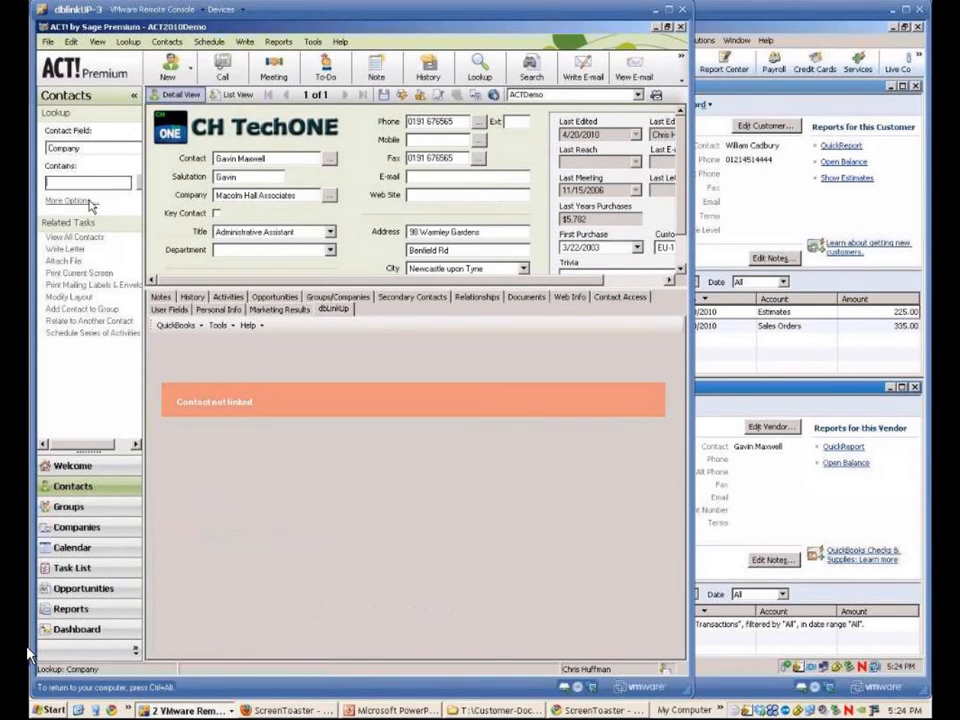
- Show all contacts in detail view and link all ACT! contact records to matching QuickBooks records of type Vendors
left_click(88, 238)
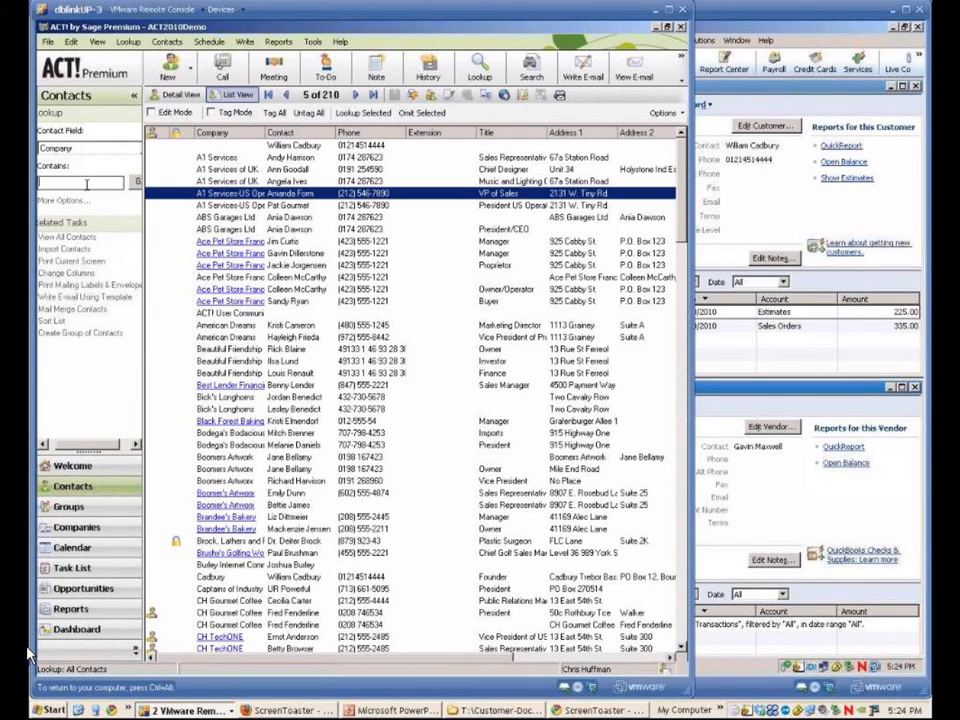
left_click(176, 94)
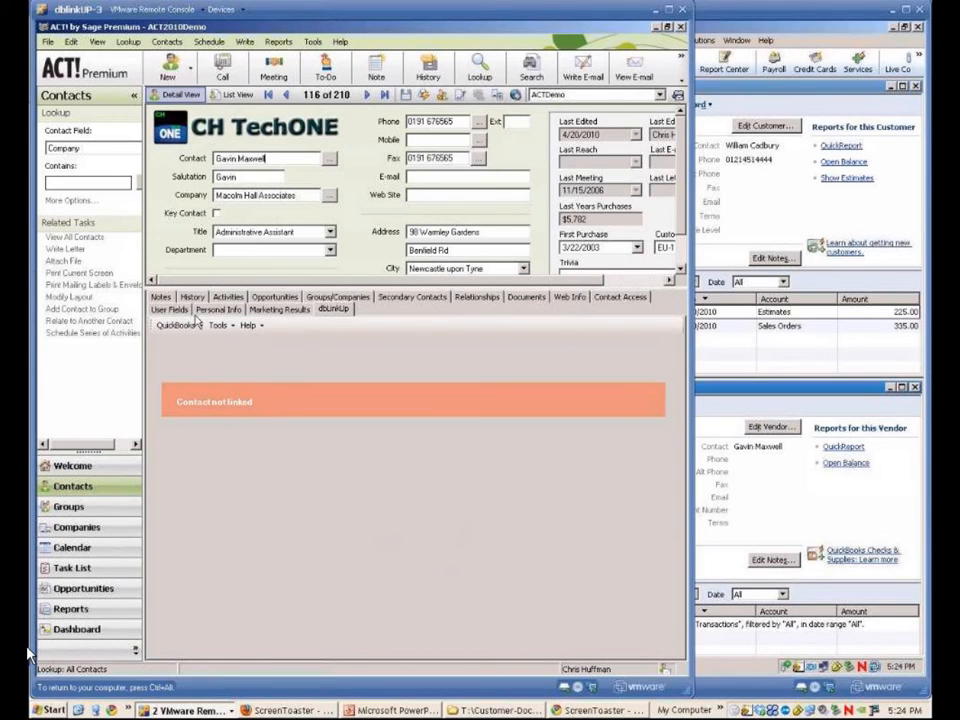
left_click(183, 326)
left_click(188, 342)
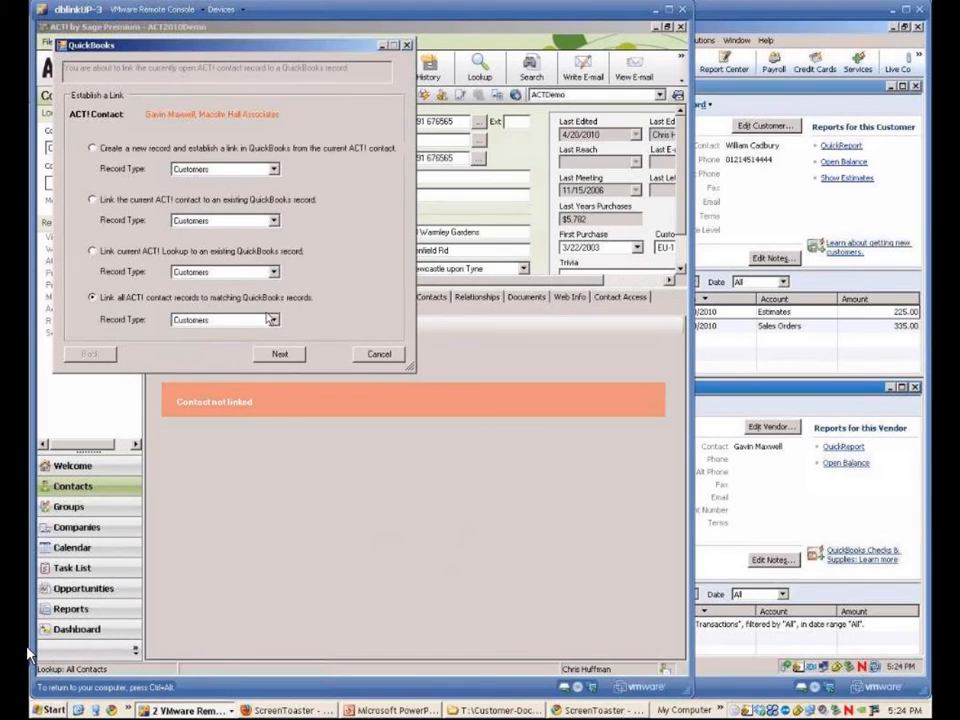
left_click(273, 321)
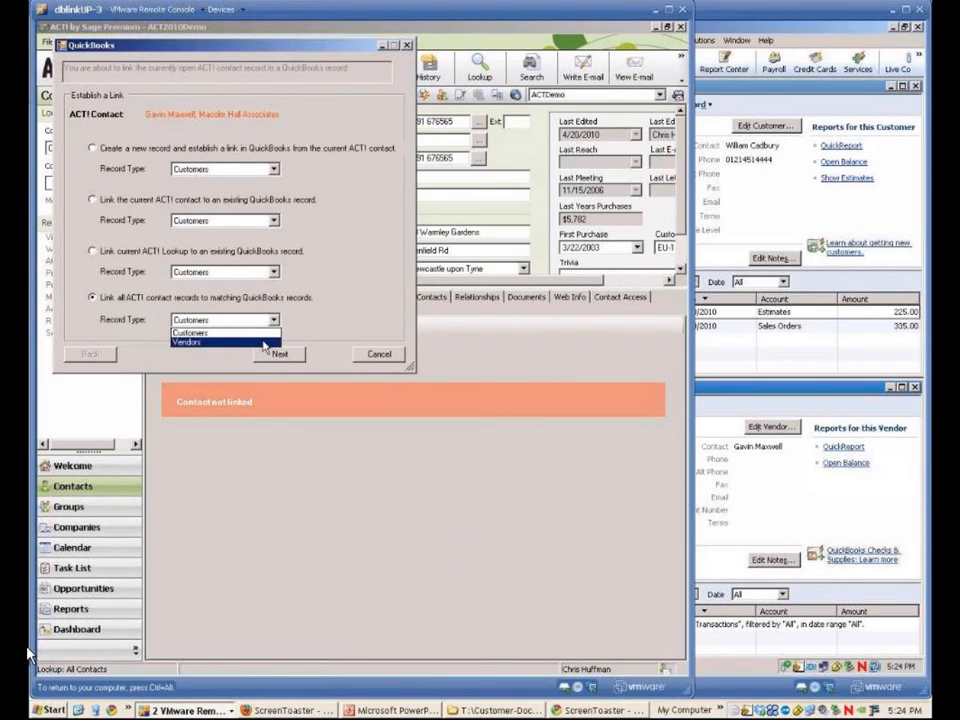
left_click(265, 342)
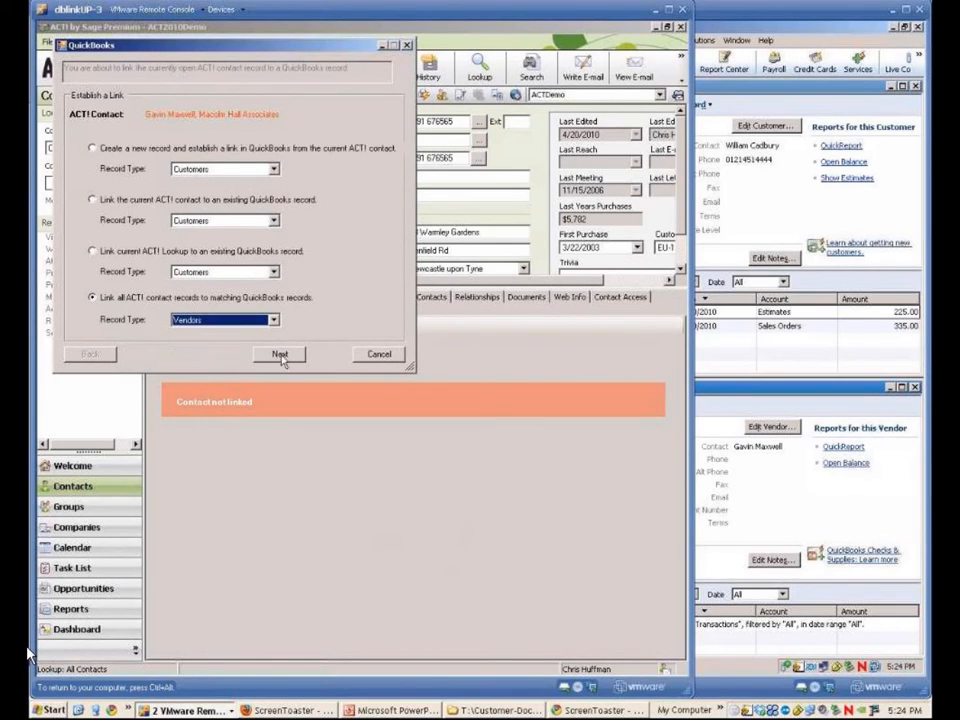
left_click(284, 357)
left_click(280, 354)
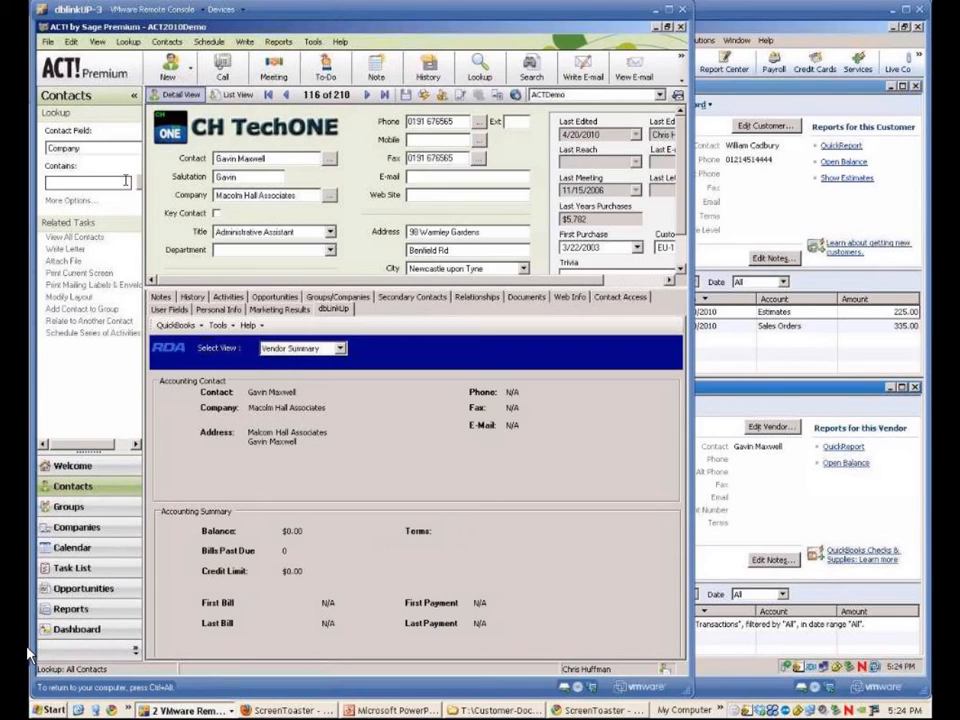
- Look up the Black Forest Baking and Finch Legal Aid contacts to check their vendor summaries
key("Return")
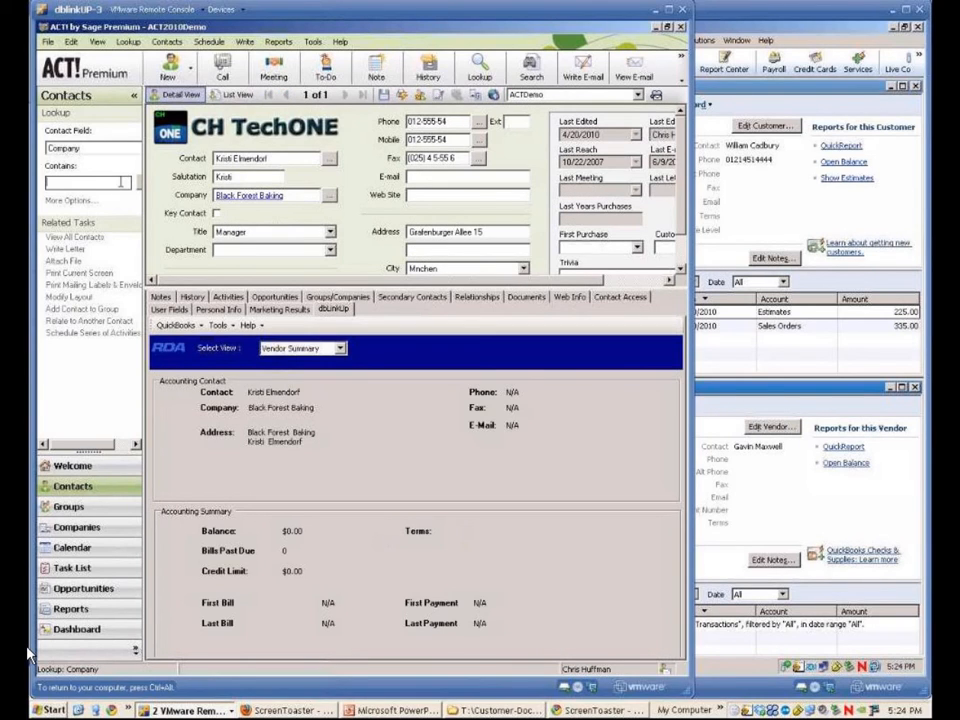
key("Return")
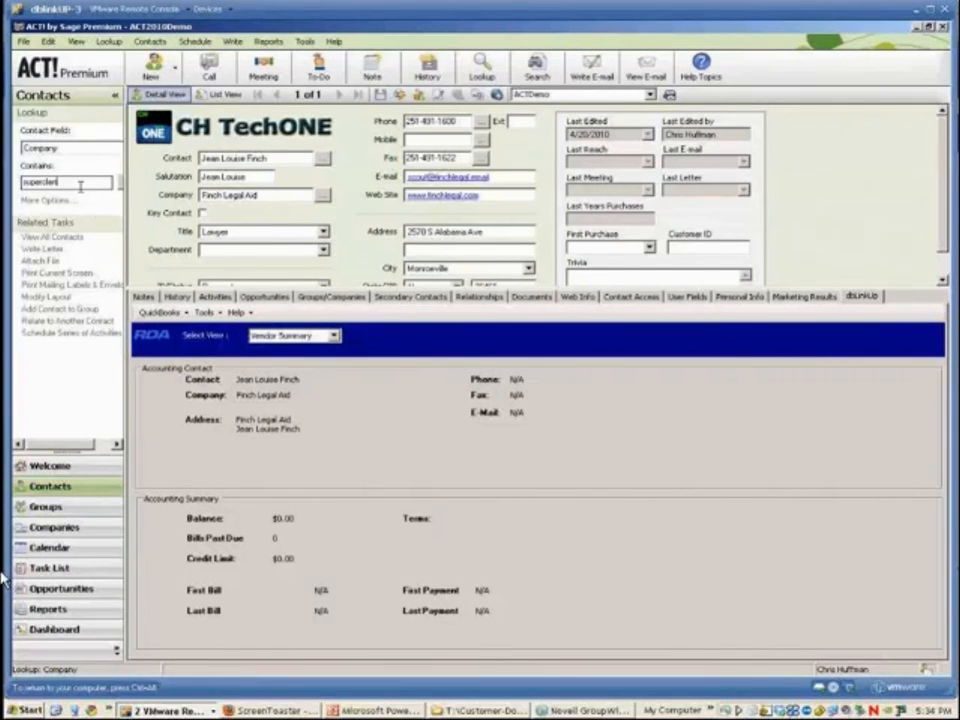
- Open the second Superclean contact and choose to link it to a different QuickBooks record, confirming removal of the old link
left_click(117, 181)
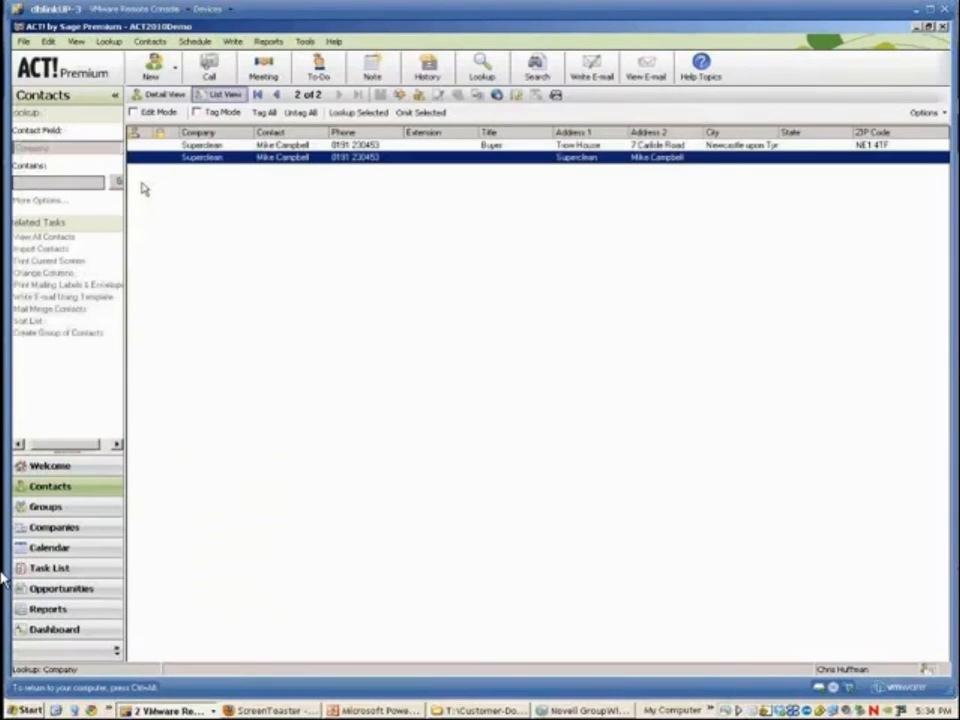
double_click(258, 160)
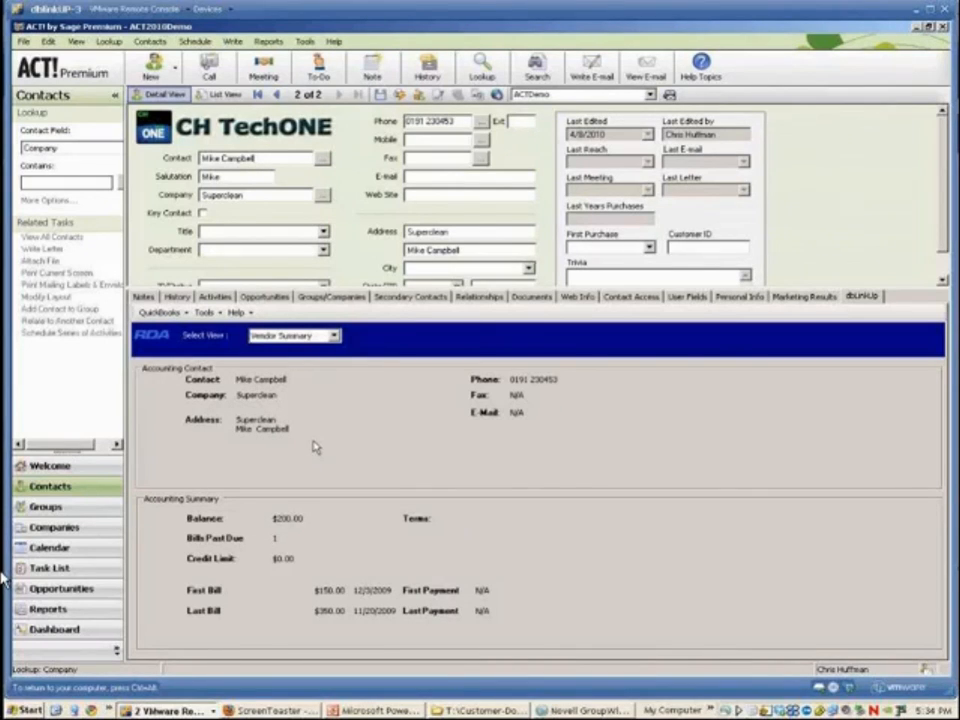
left_click(159, 312)
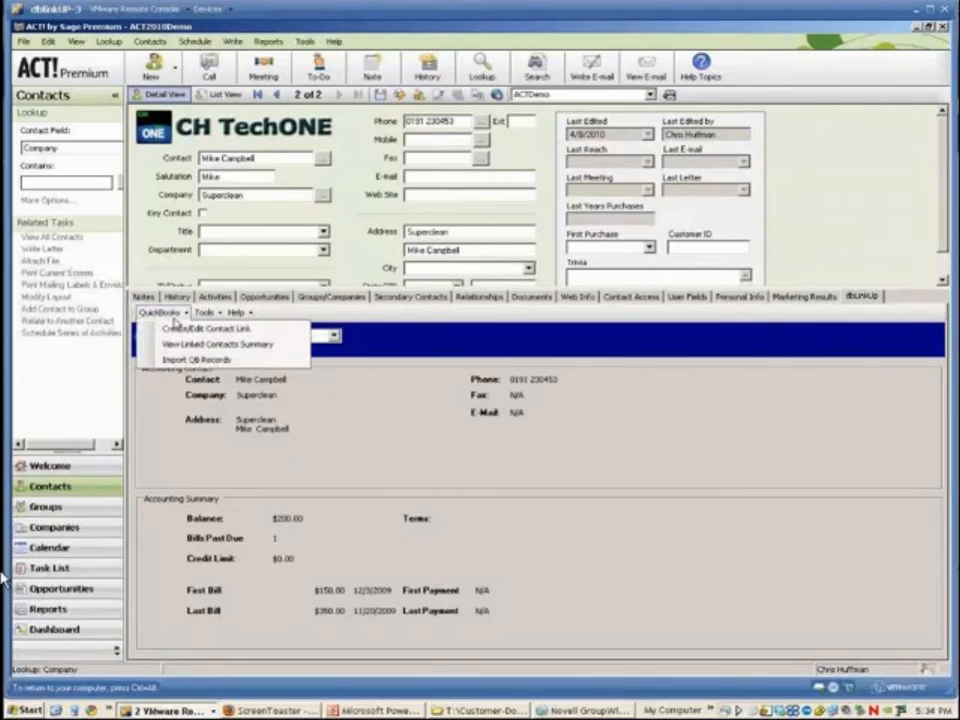
left_click(192, 330)
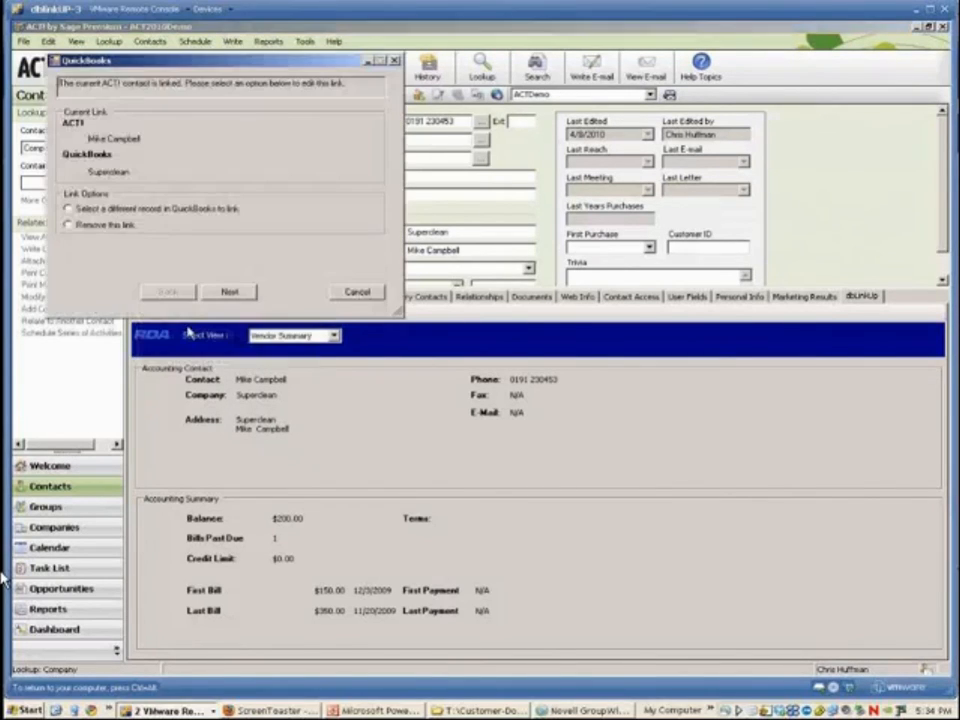
left_click_drag(237, 63, 636, 276)
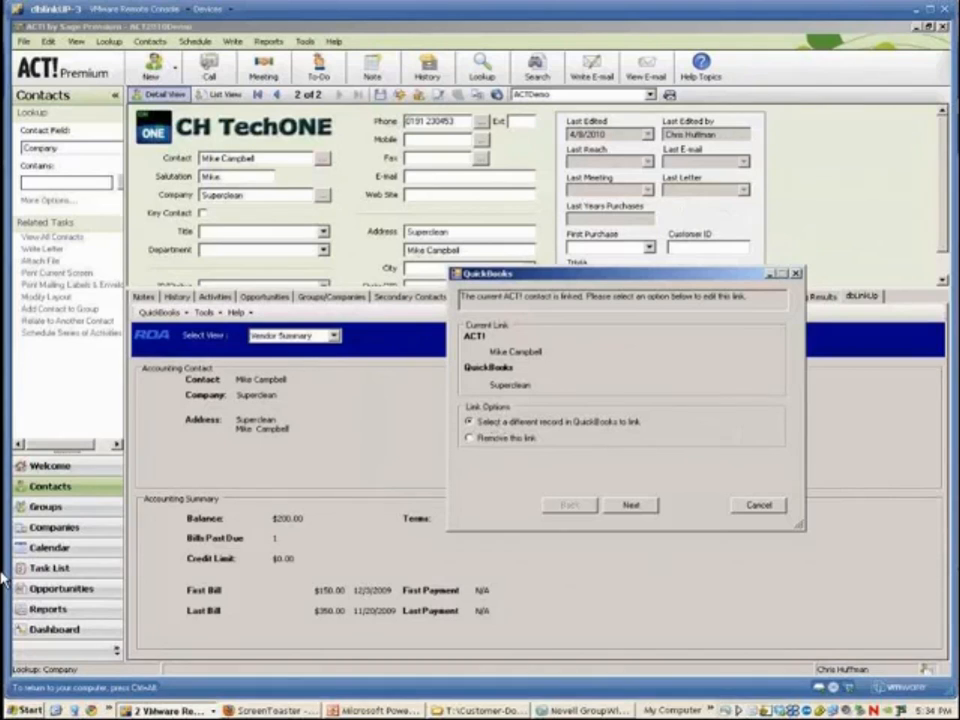
left_click(629, 505)
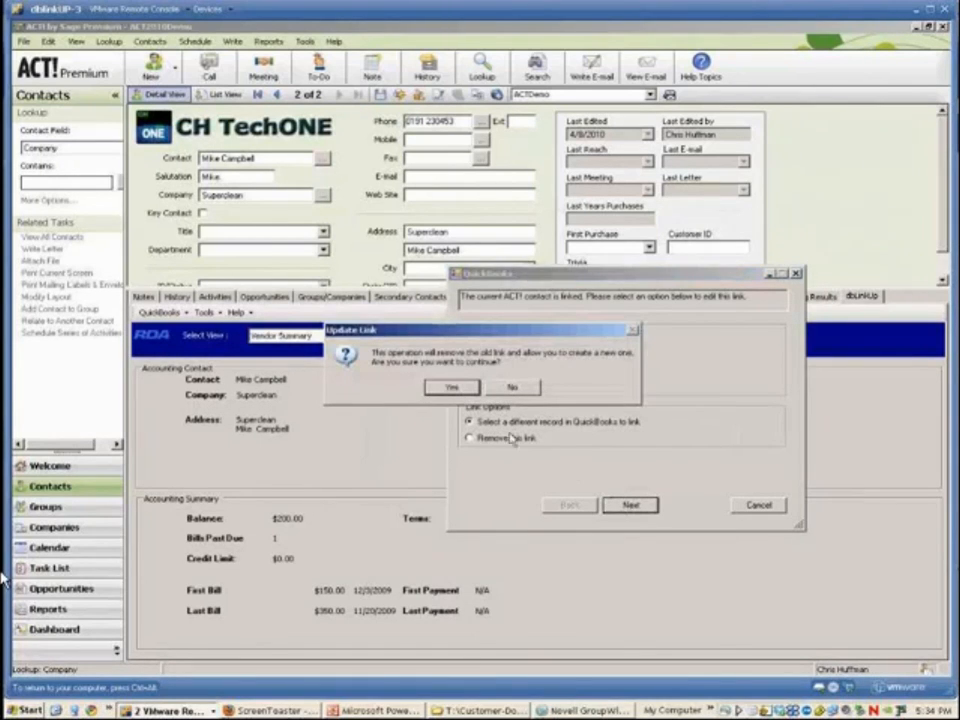
left_click(447, 387)
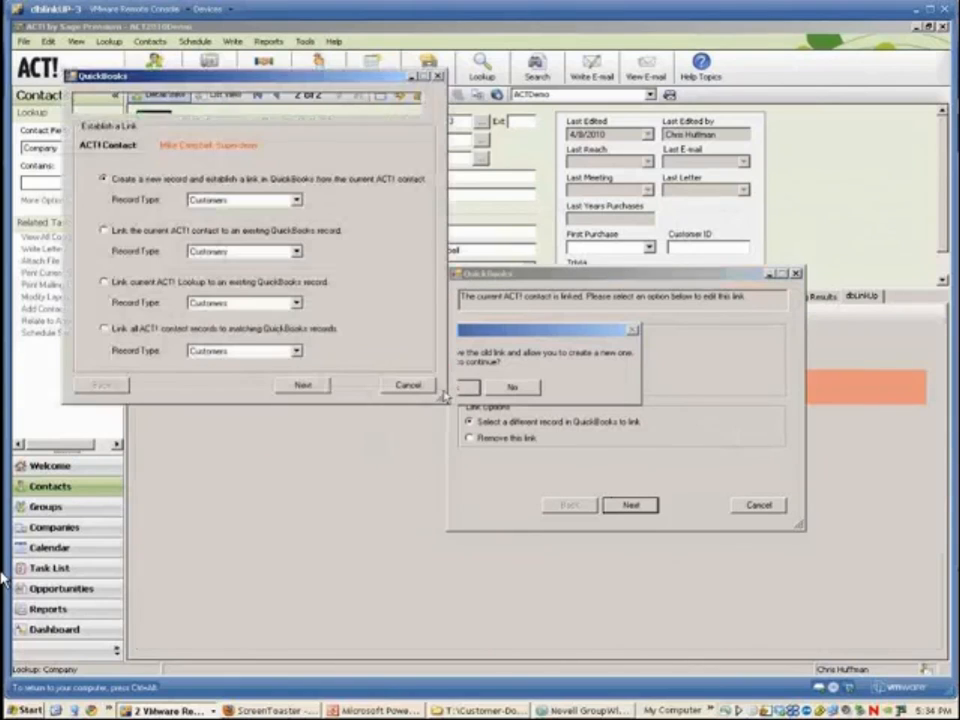
- Link the current Superclean contact to the existing QuickBooks customer Liberty Savings & Loan and finish the link
left_click(116, 236)
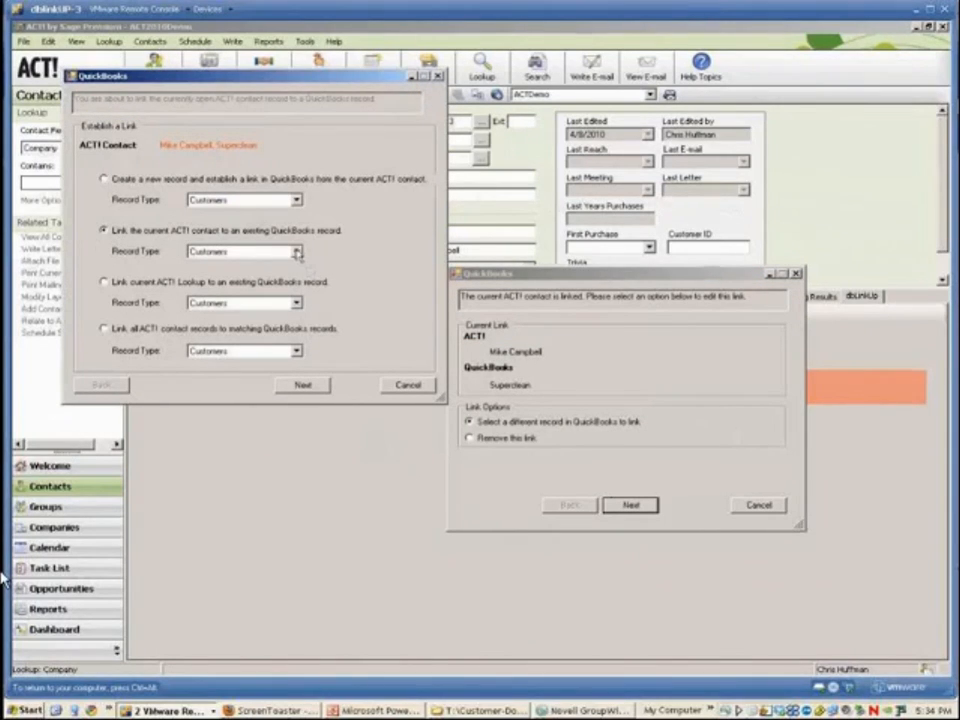
left_click(304, 386)
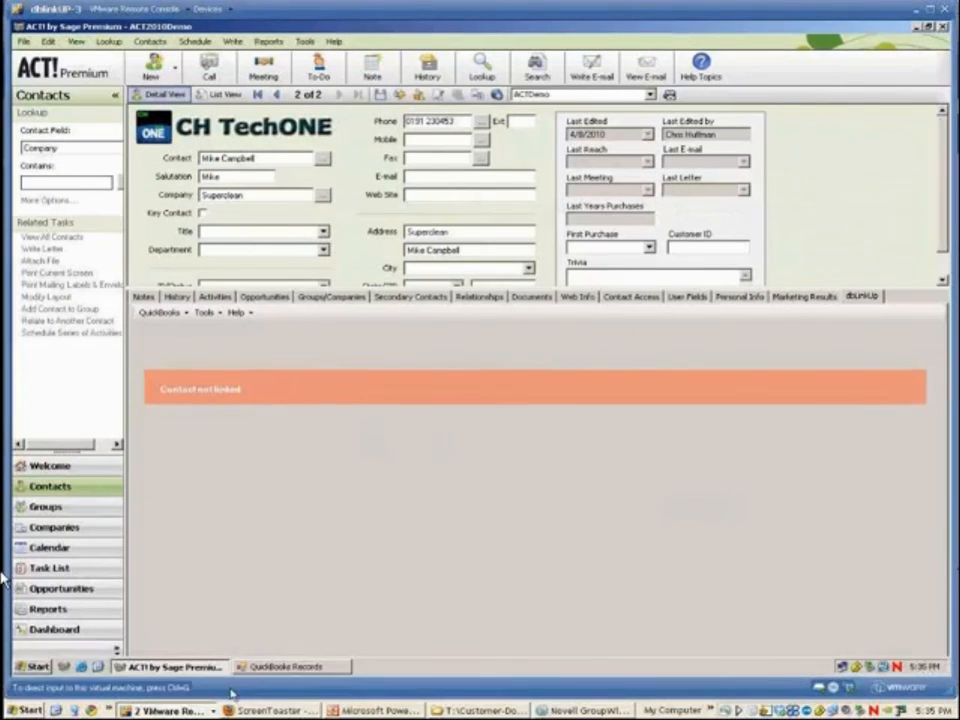
left_click(262, 667)
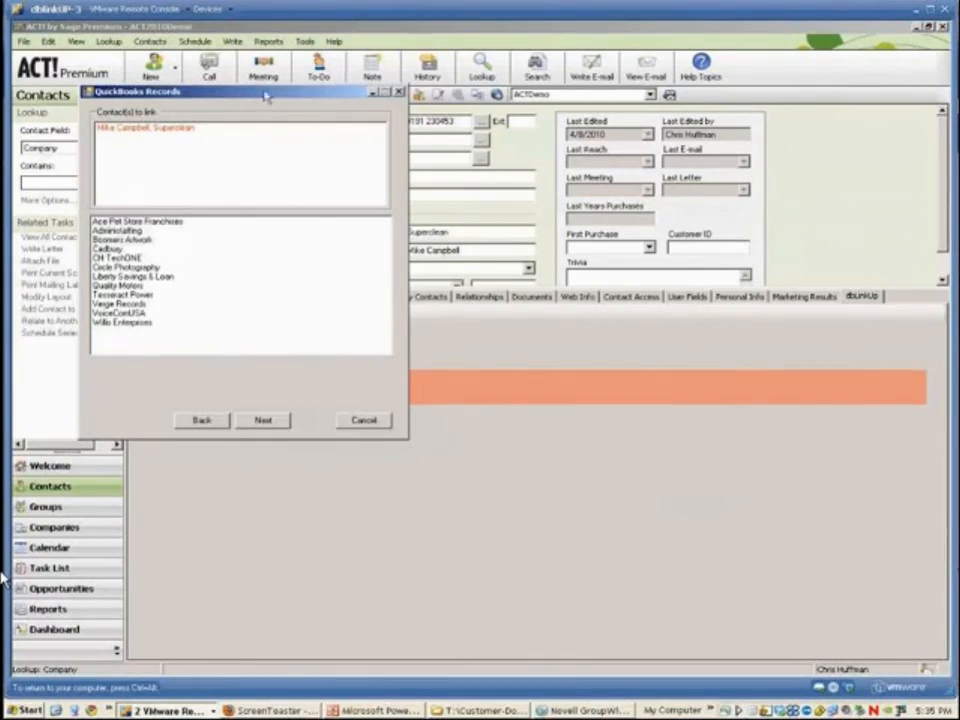
left_click_drag(265, 95, 668, 231)
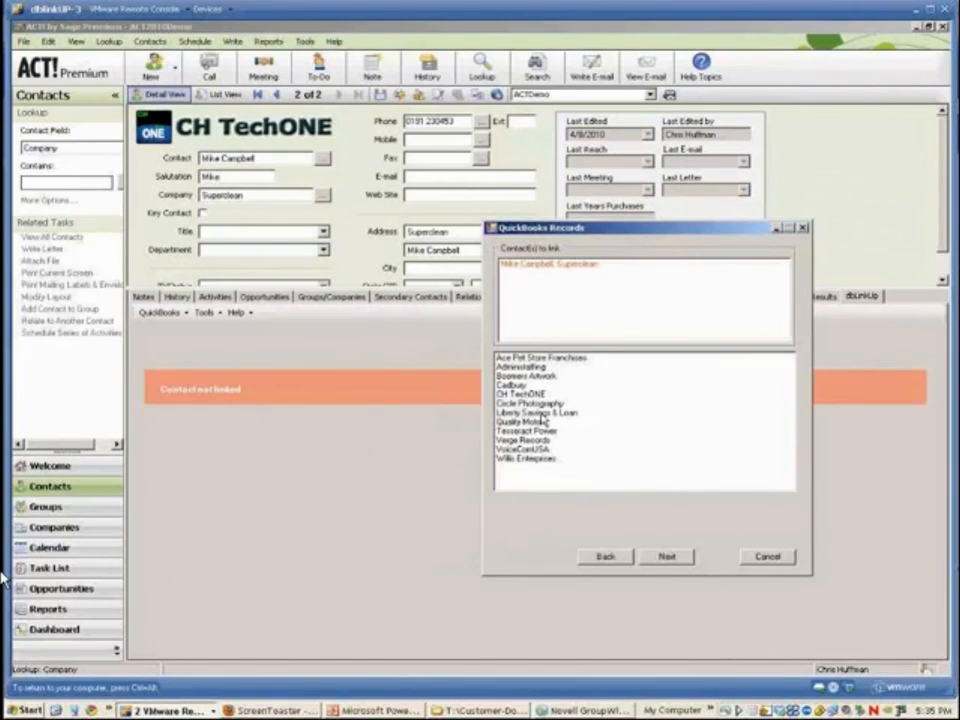
left_click(540, 412)
left_click(667, 556)
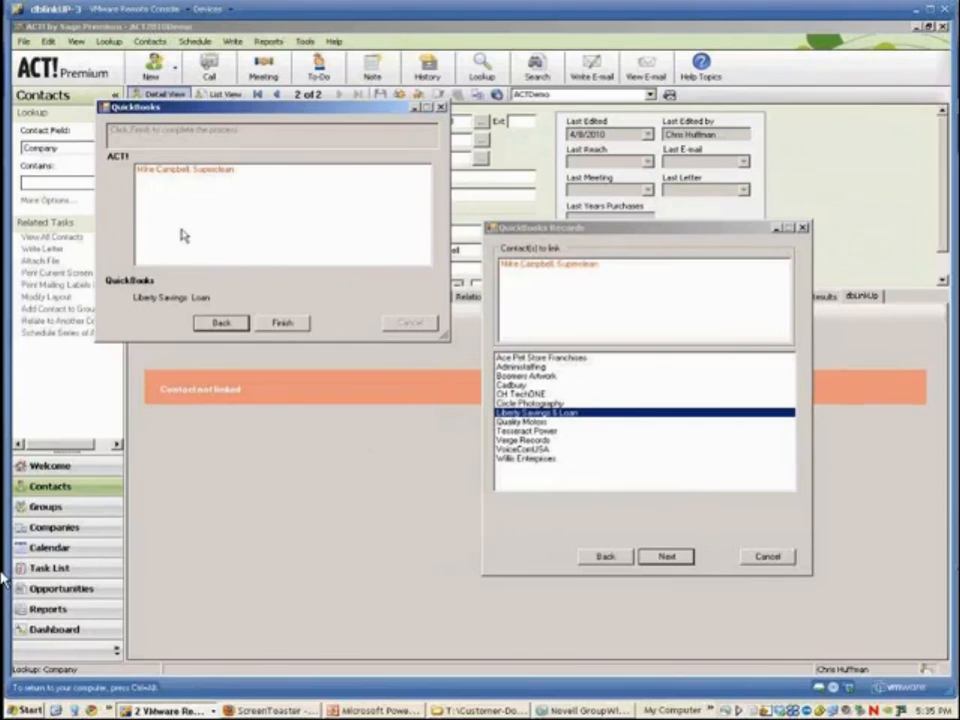
left_click(278, 323)
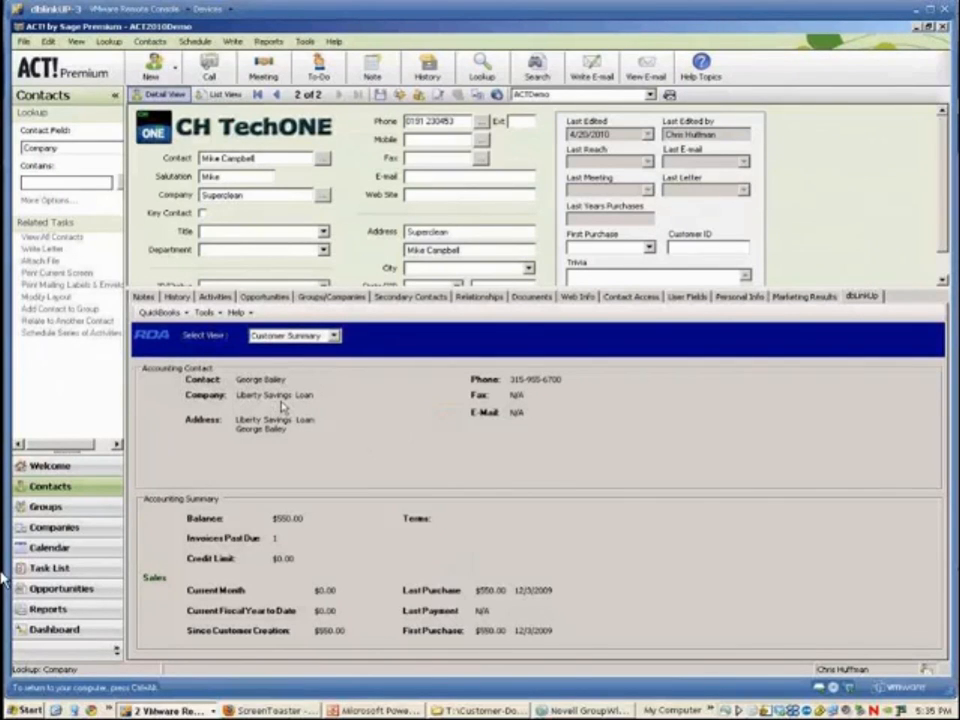
- Remove the Superclean contact's link to the Liberty Savings & Loan record and confirm the removal
left_click(162, 316)
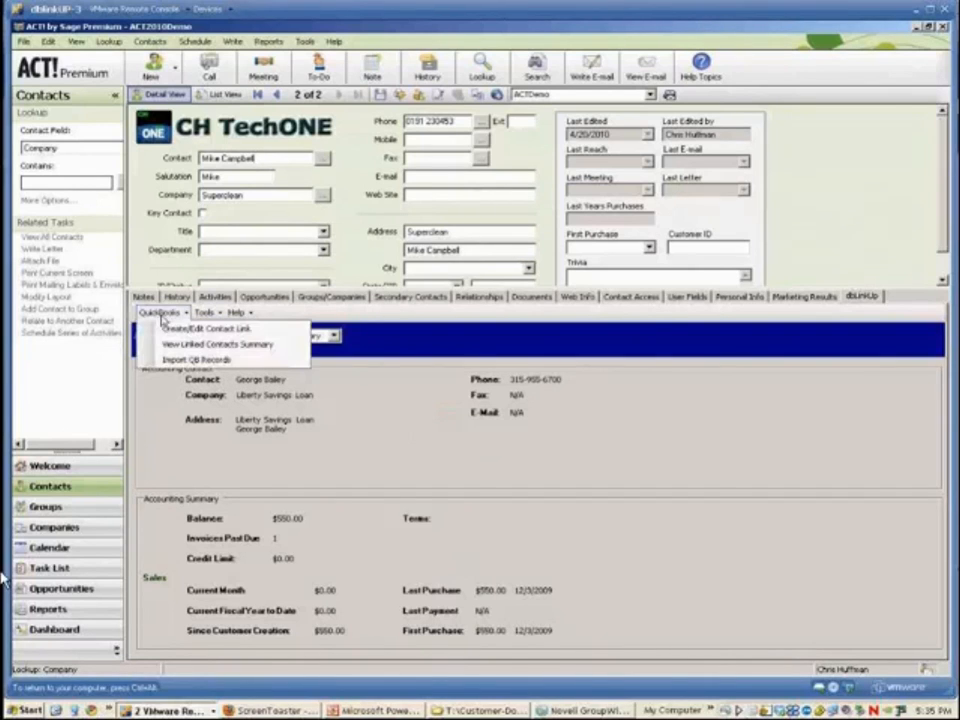
left_click(172, 327)
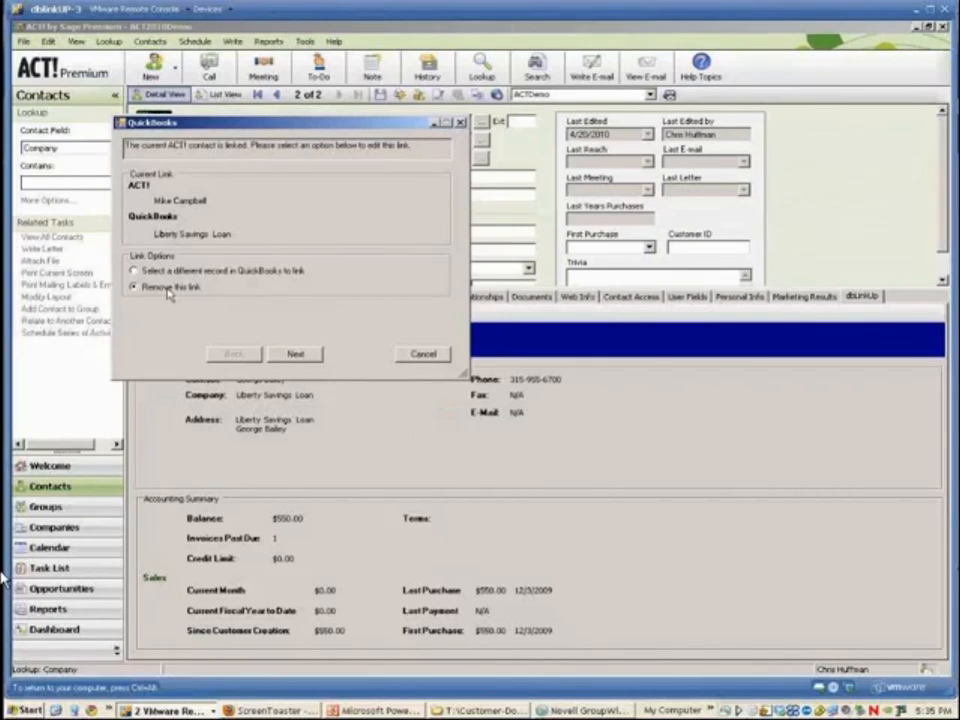
left_click(295, 353)
left_click(432, 391)
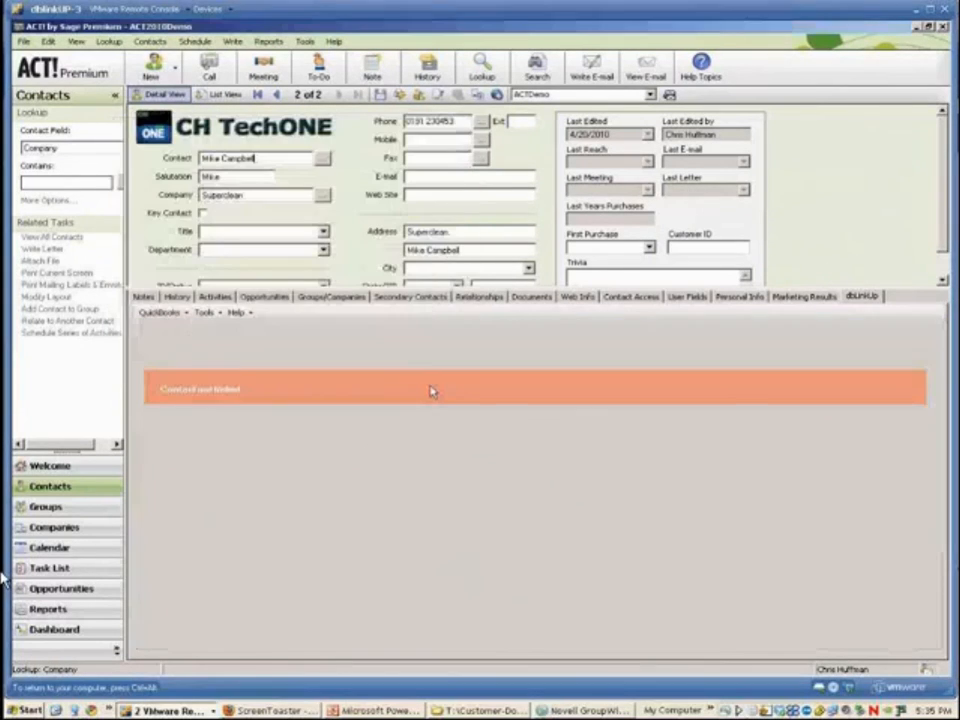